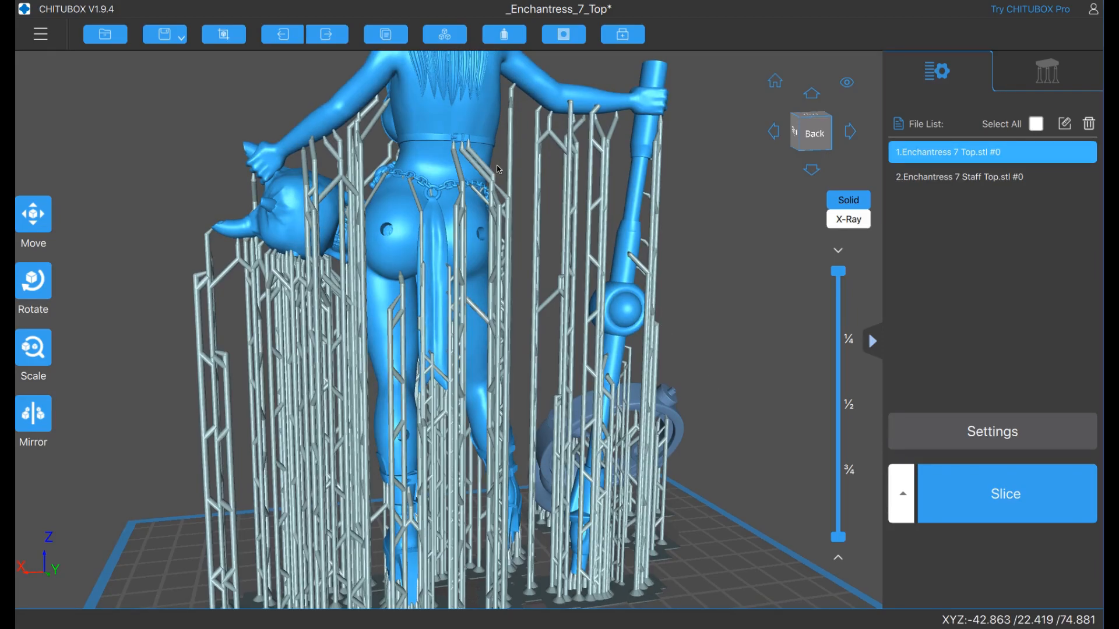
Examine the supports attached beneath the belt and its buckle on the back of the Enchantress figure
scroll(500, 146, up, 3)
middle_drag(497, 141, 527, 285)
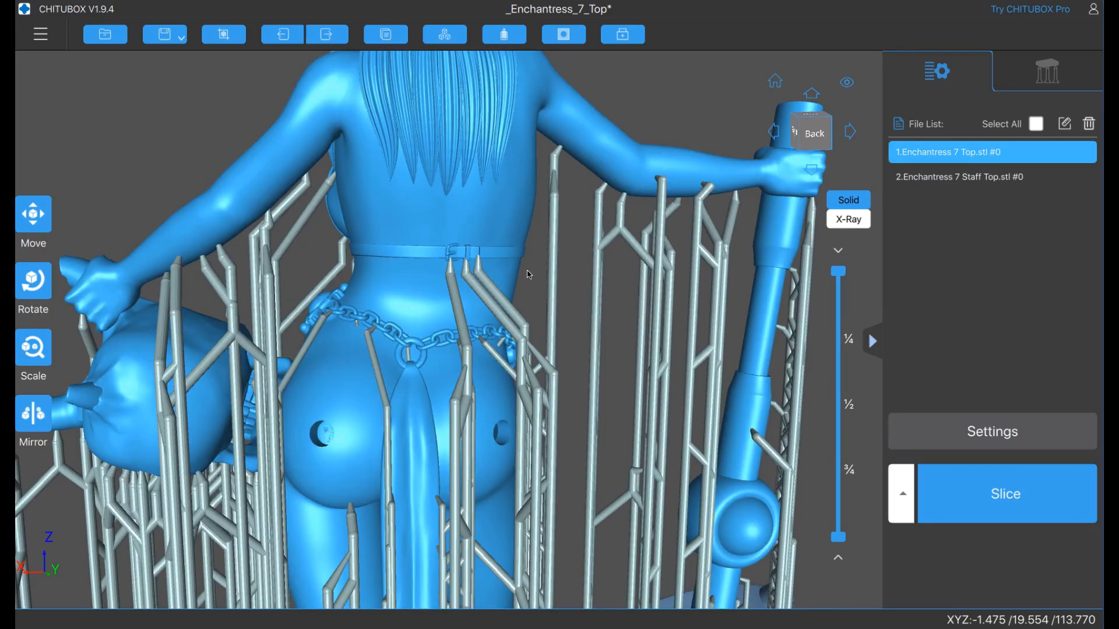
scroll(407, 303, up, 2)
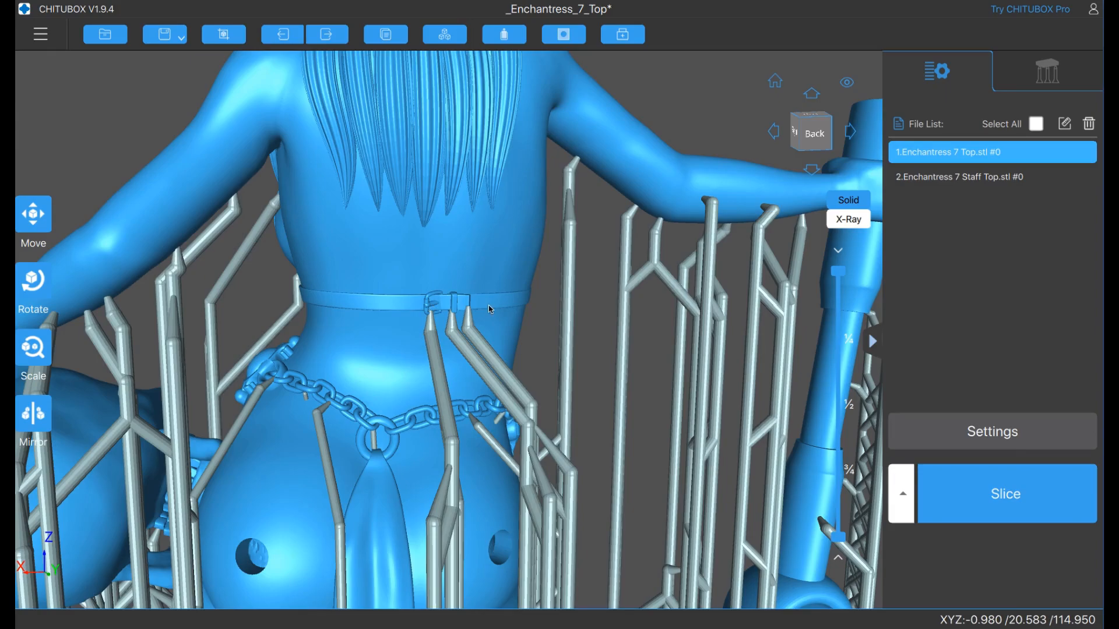
scroll(491, 309, up, 4)
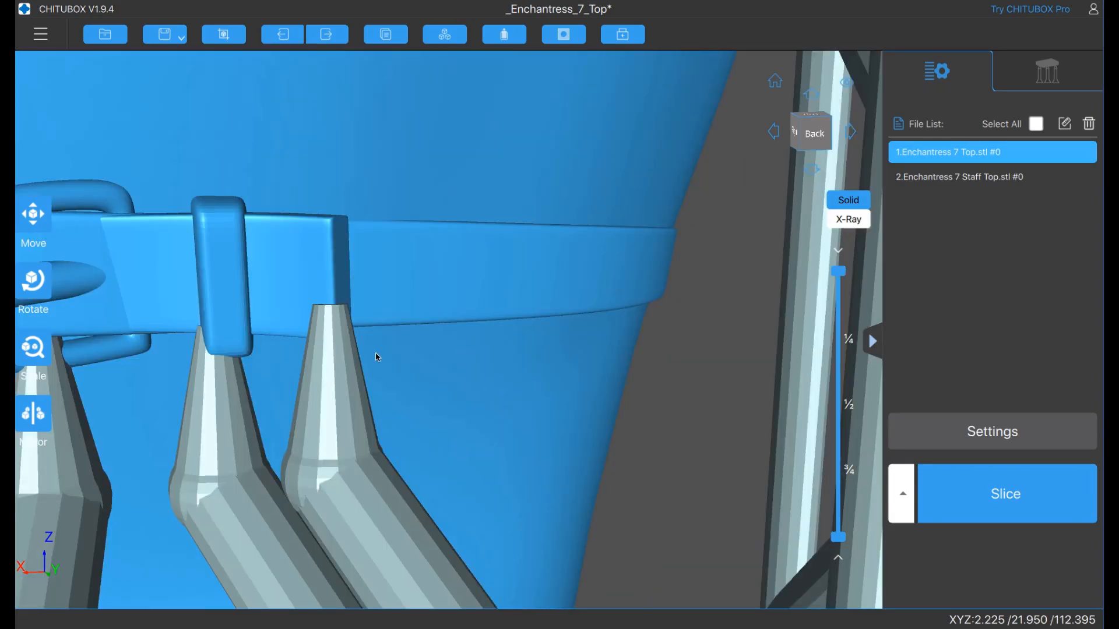
scroll(466, 350, down, 2)
middle_drag(479, 344, 523, 343)
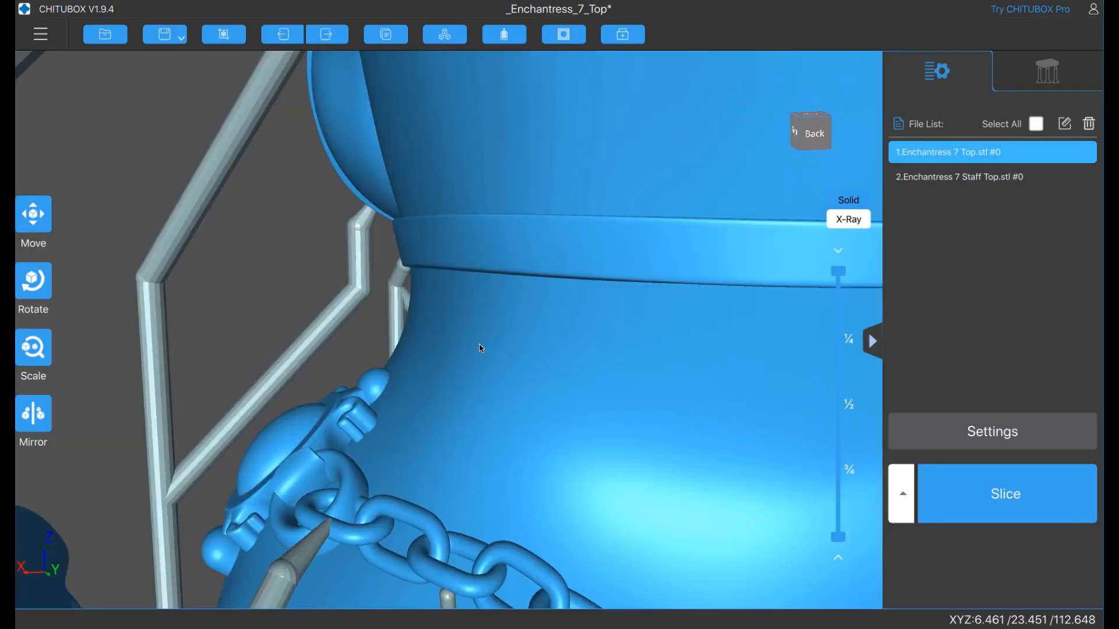
scroll(522, 354, down, 2)
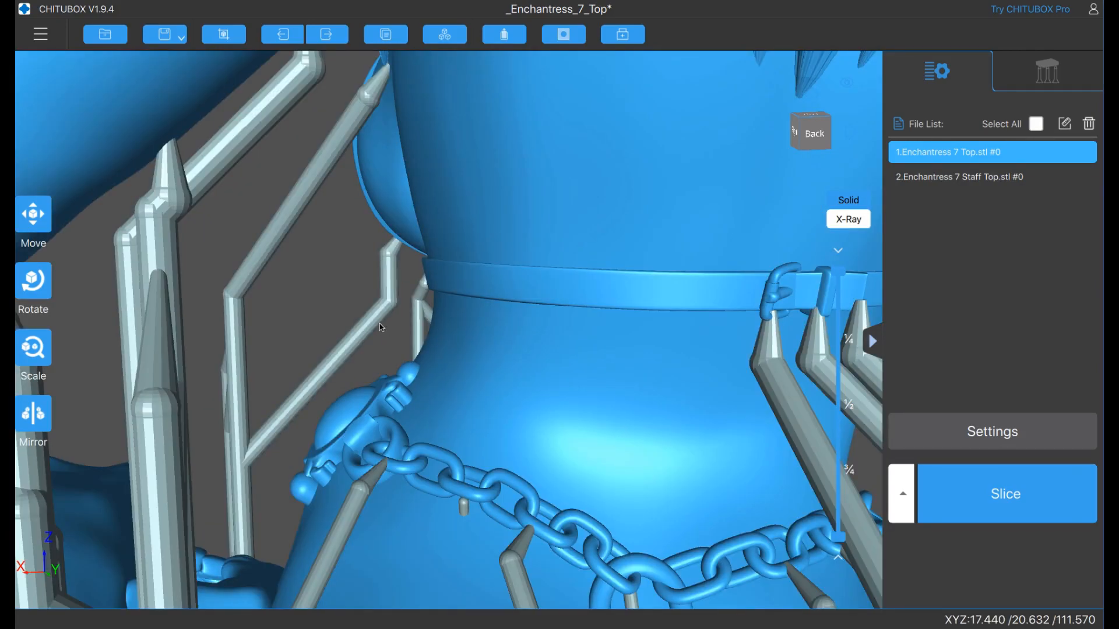
Examine the supports around the figure's waist chain, outstretched arms and staff from the back
scroll(379, 324, up, 5)
scroll(418, 338, down, 2)
scroll(425, 342, up, 3)
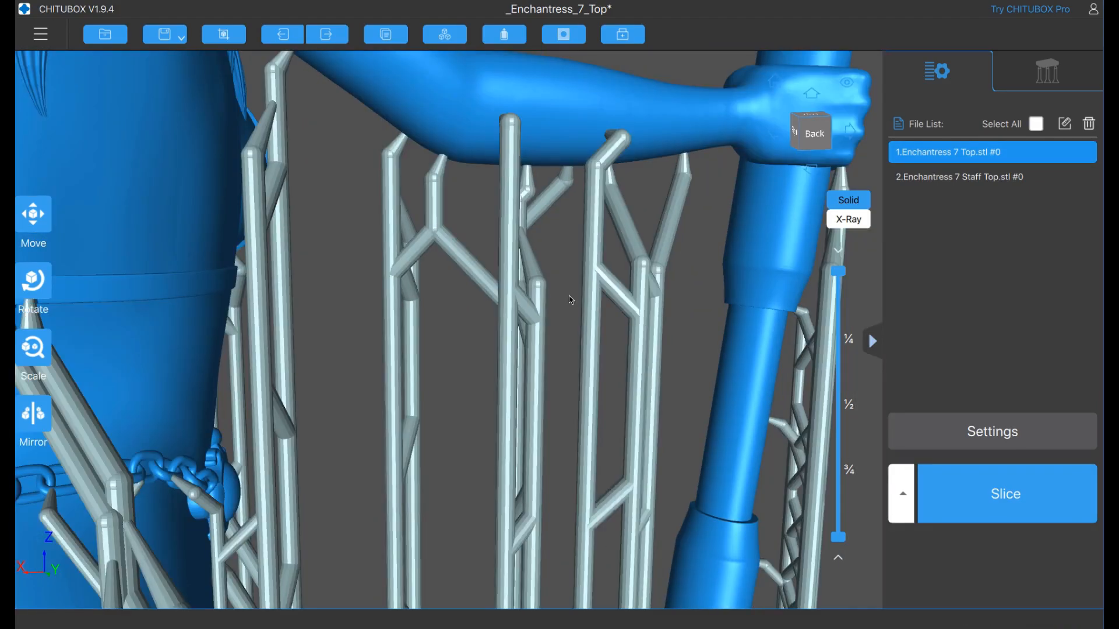
middle_drag(485, 305, 539, 298)
scroll(354, 278, down, 3)
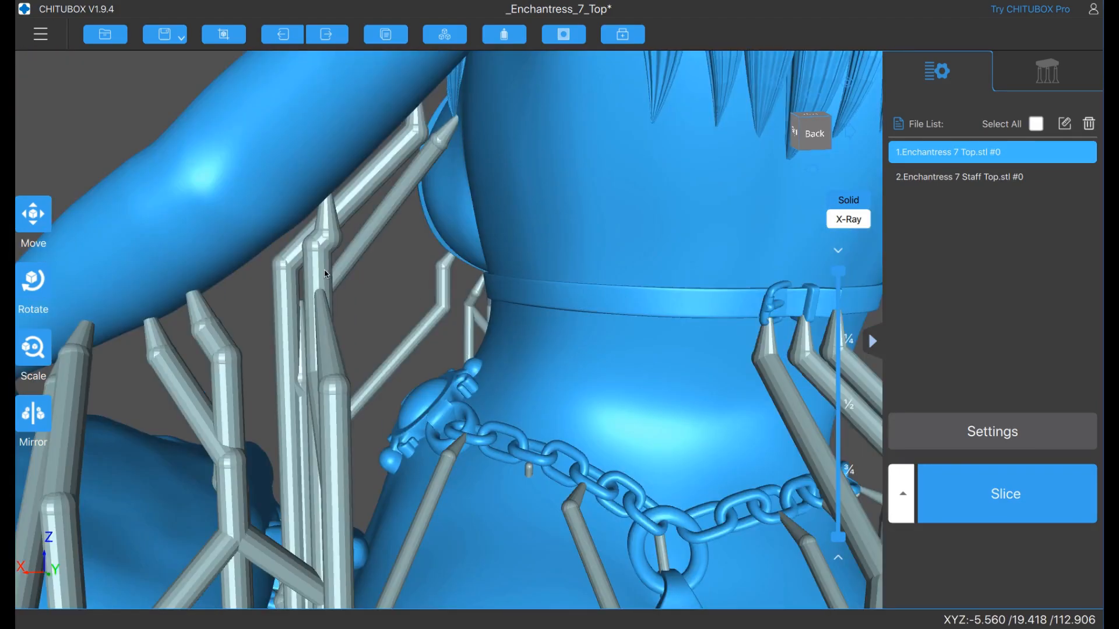
scroll(582, 308, down, 2)
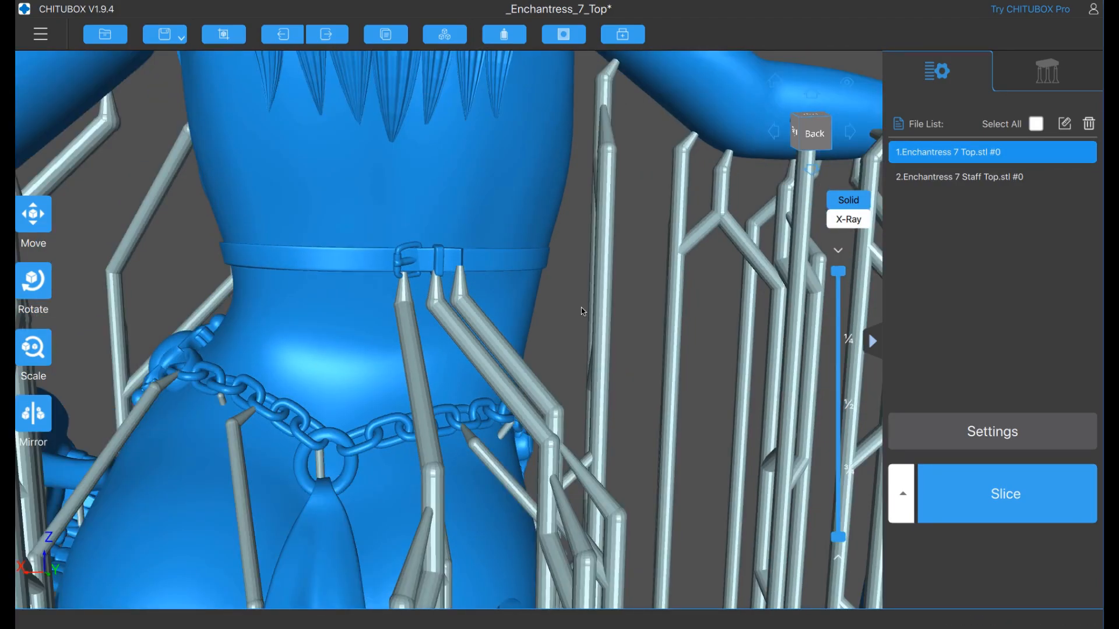
scroll(582, 308, down, 2)
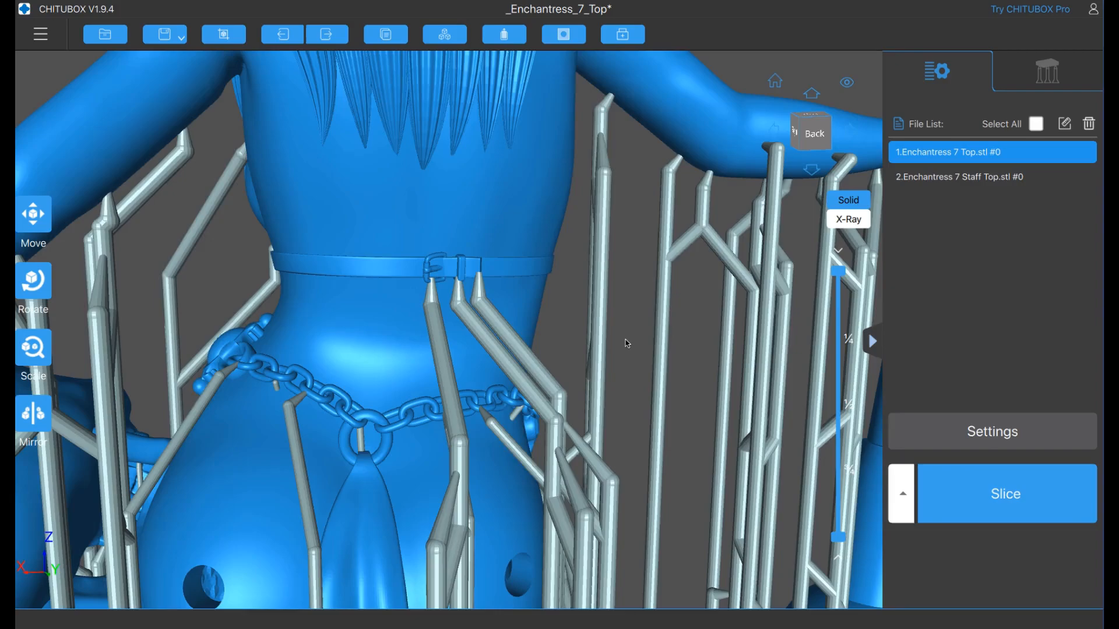
Examine the internal supports inside the hollow torso and the hair strands on the figure's back
scroll(628, 344, up, 2)
scroll(627, 345, up, 5)
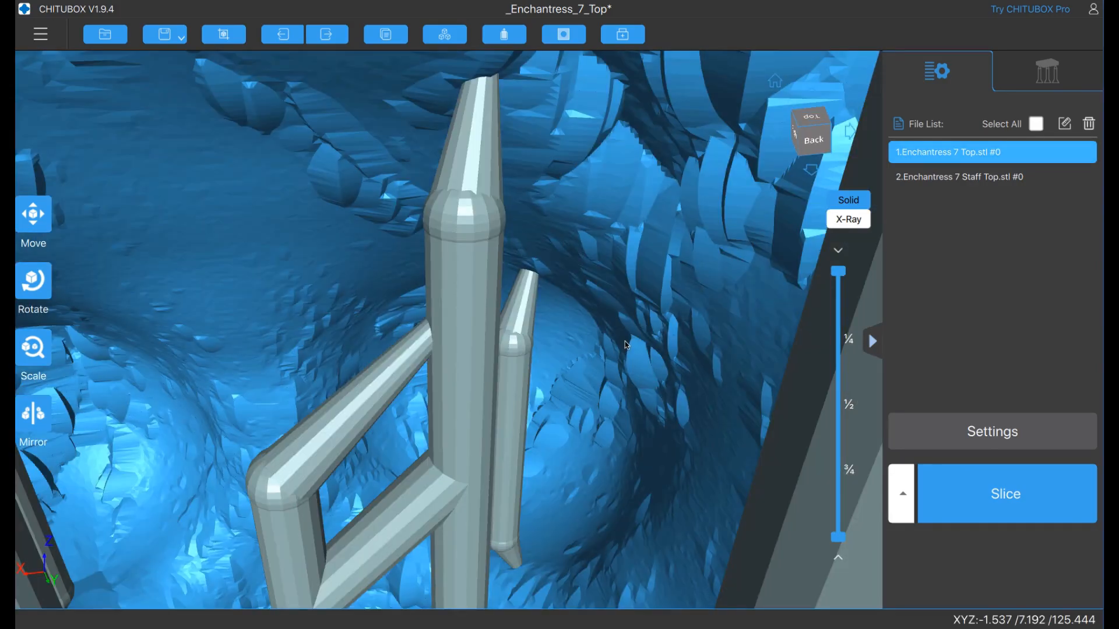
scroll(627, 346, up, 3)
scroll(623, 329, up, 2)
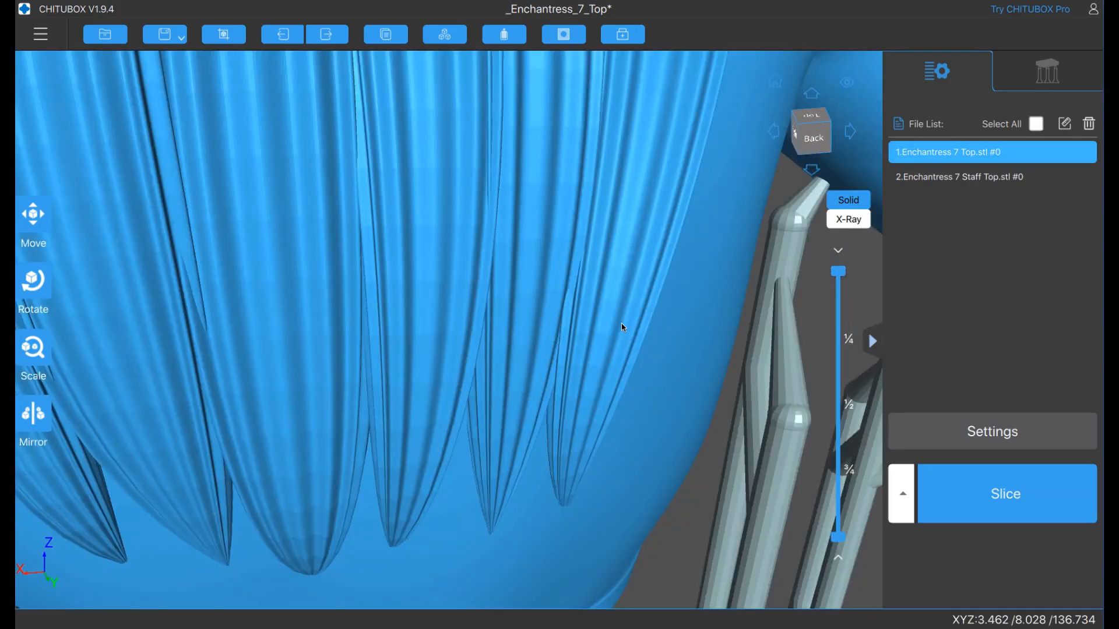
scroll(622, 322, down, 5)
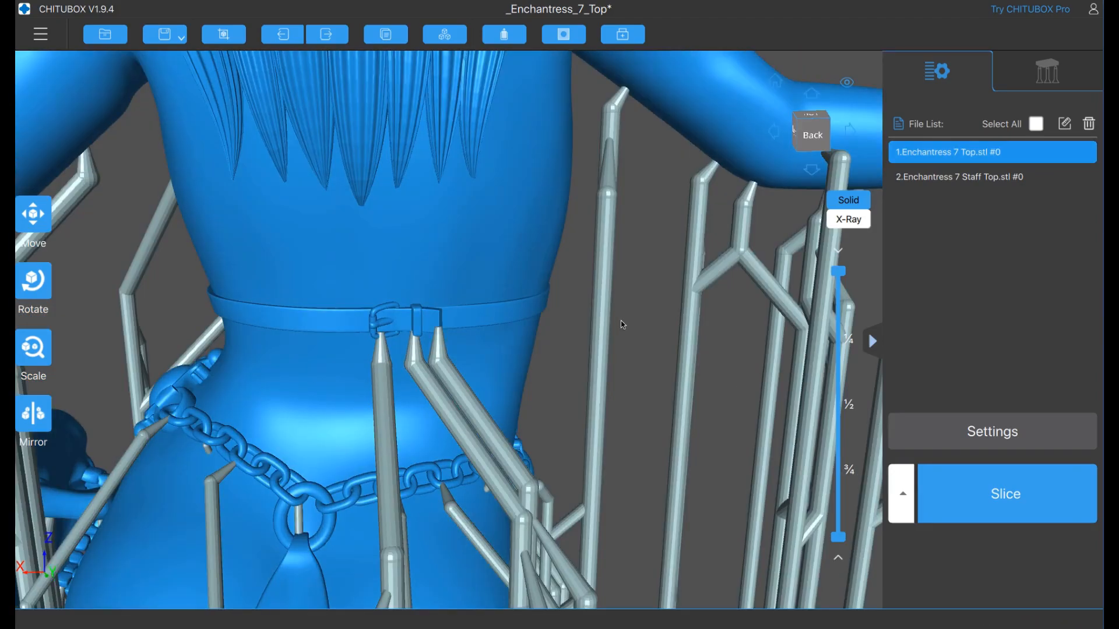
Lower the layer preview to layer 2264 to inspect the hollow torso's cross-section at the belt
scroll(621, 324, down, 2)
scroll(621, 330, up, 3)
scroll(624, 332, up, 2)
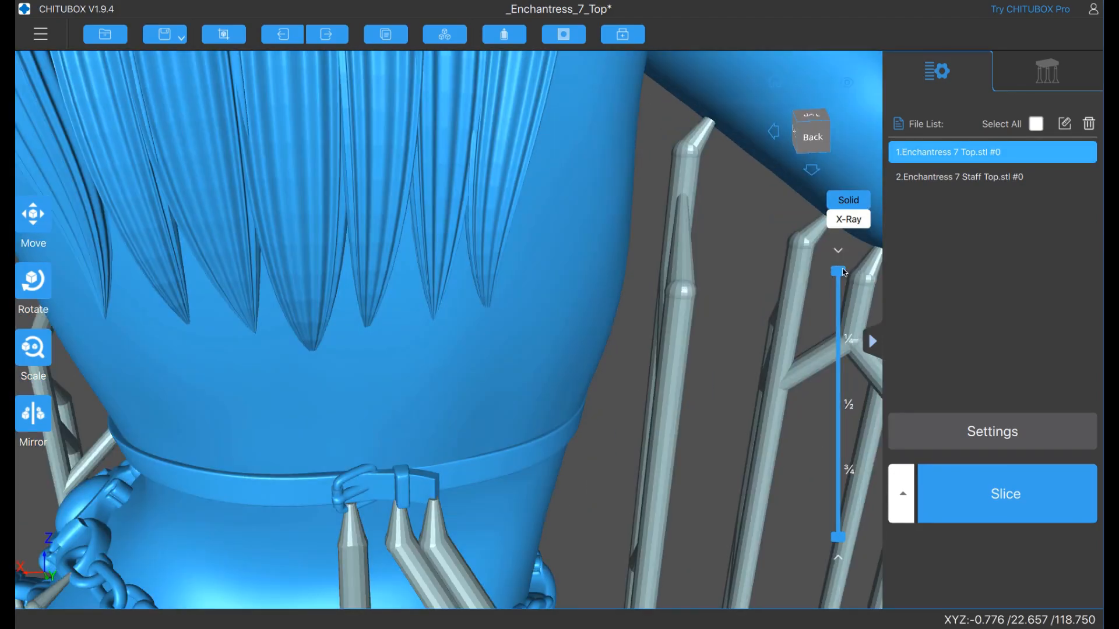
drag(837, 297, 845, 359)
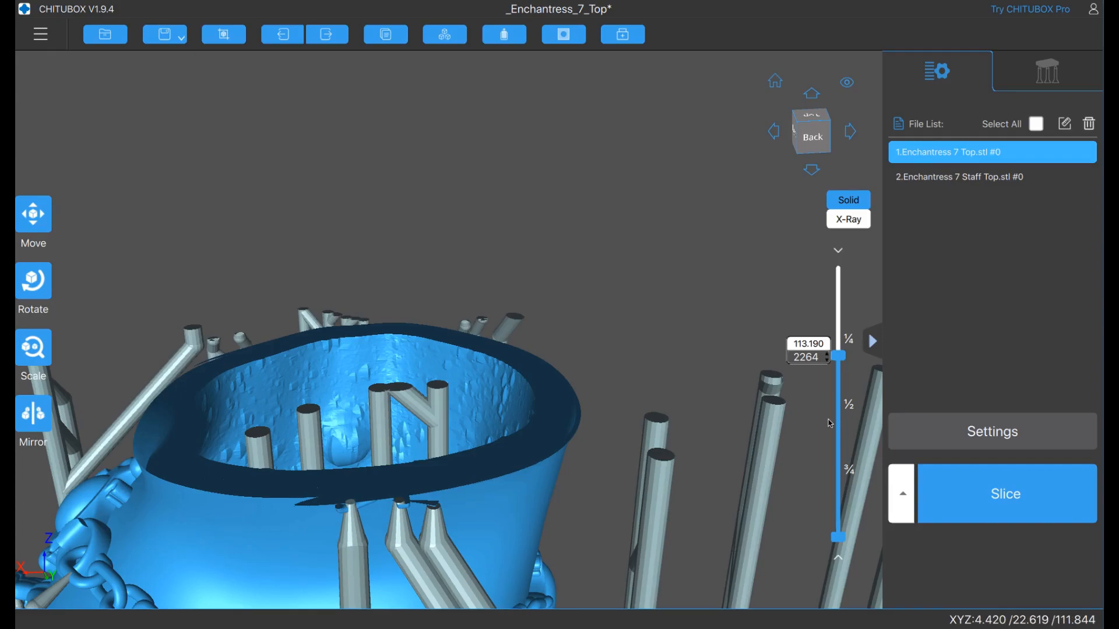
drag(837, 352, 839, 326)
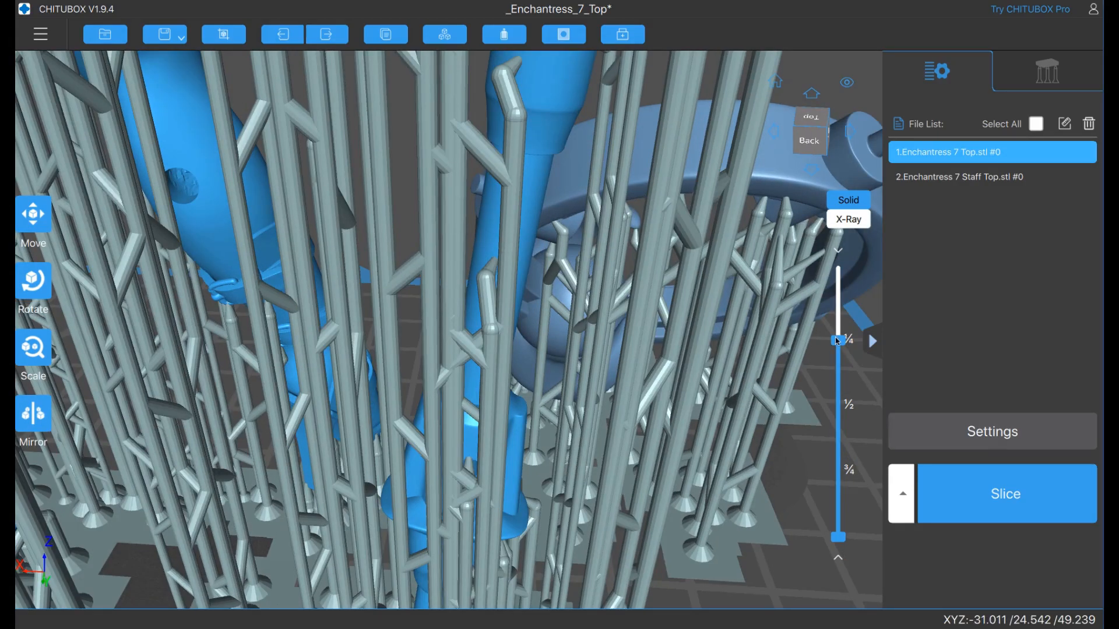
Step the layer preview down through layers 994, 749 and 680 to inspect the leg and staff cross-sections, and raise it to layer 1863
click(831, 405)
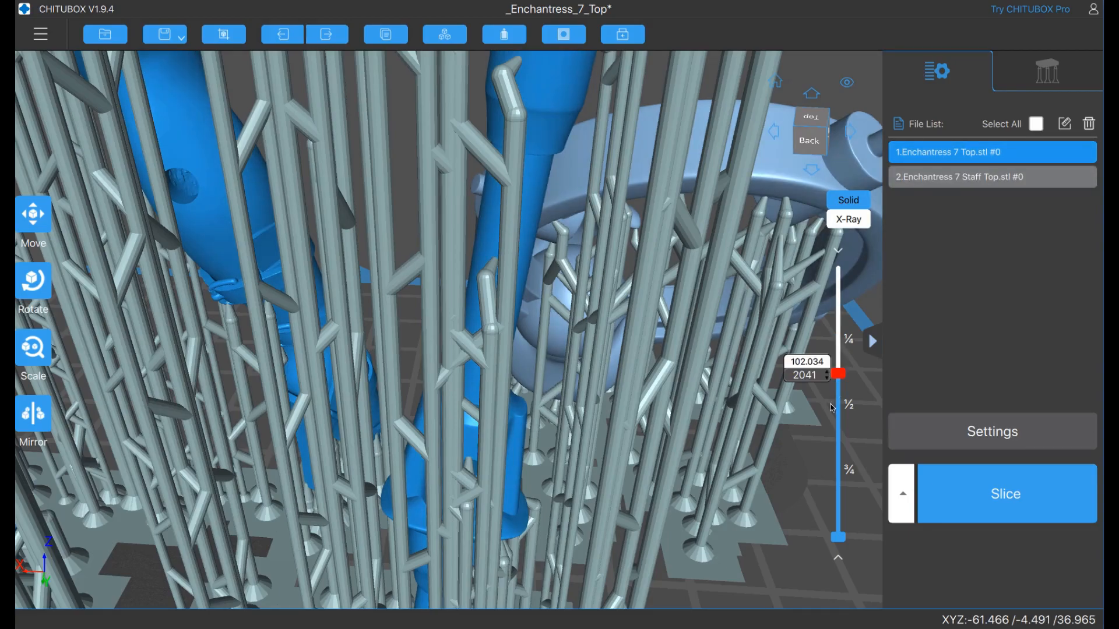
click(849, 459)
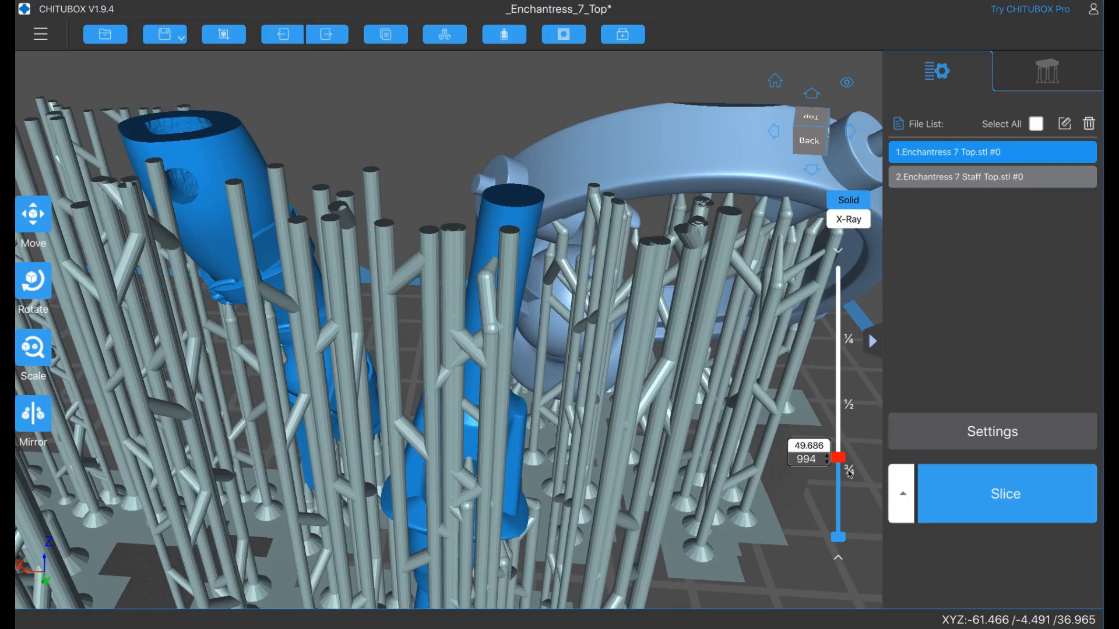
drag(848, 470, 846, 476)
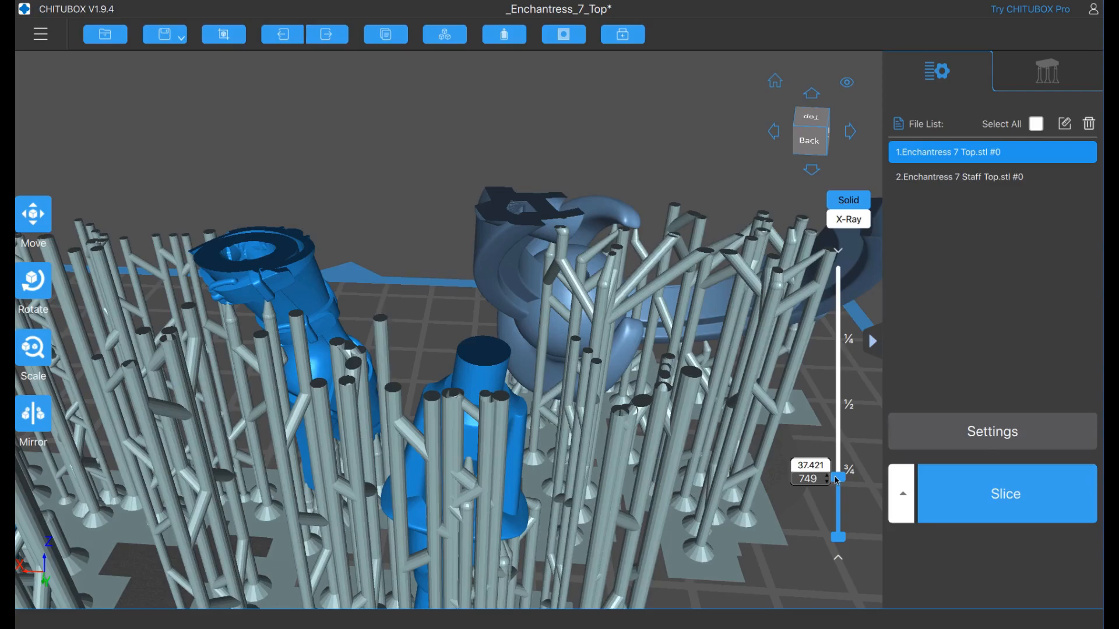
drag(837, 481, 840, 488)
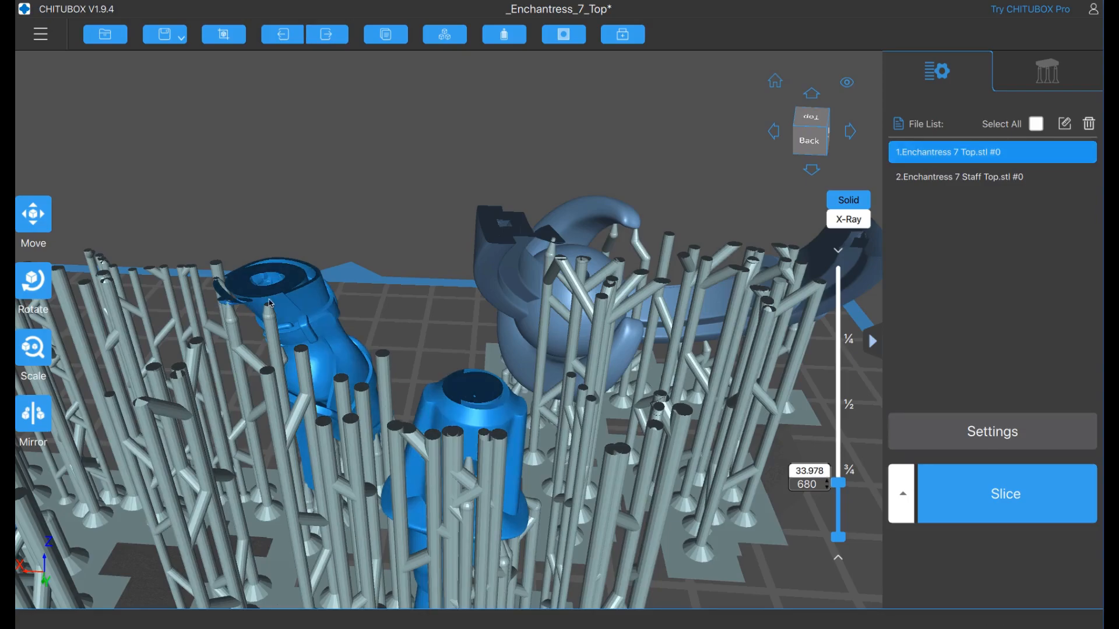
drag(839, 485, 840, 478)
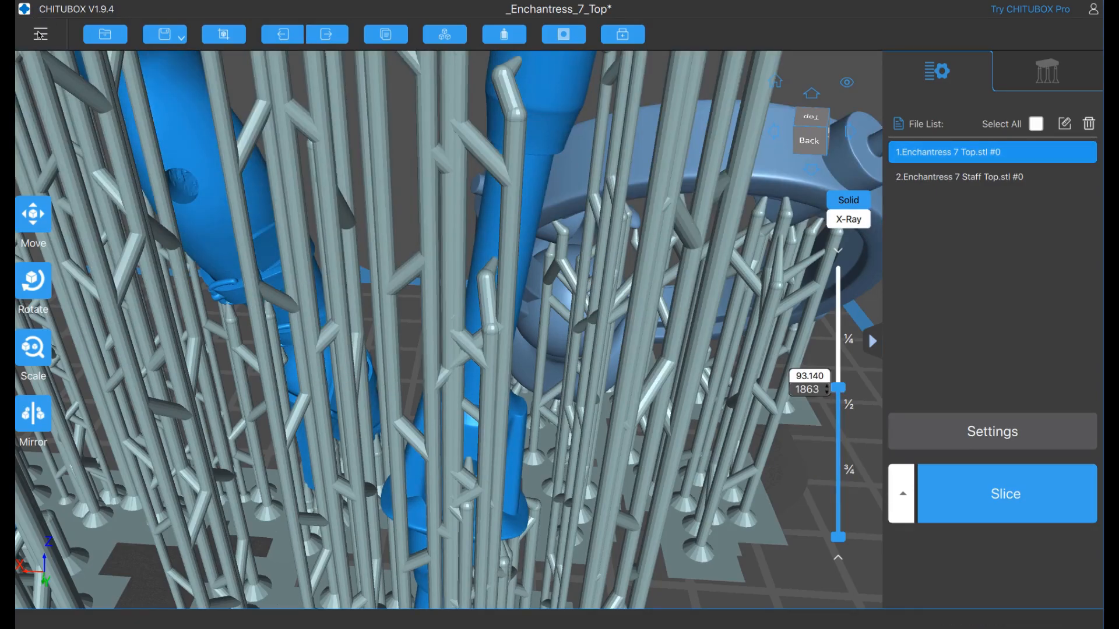
Examine the hanging cloth, the legs and their supports on the back of the figure
click(39, 34)
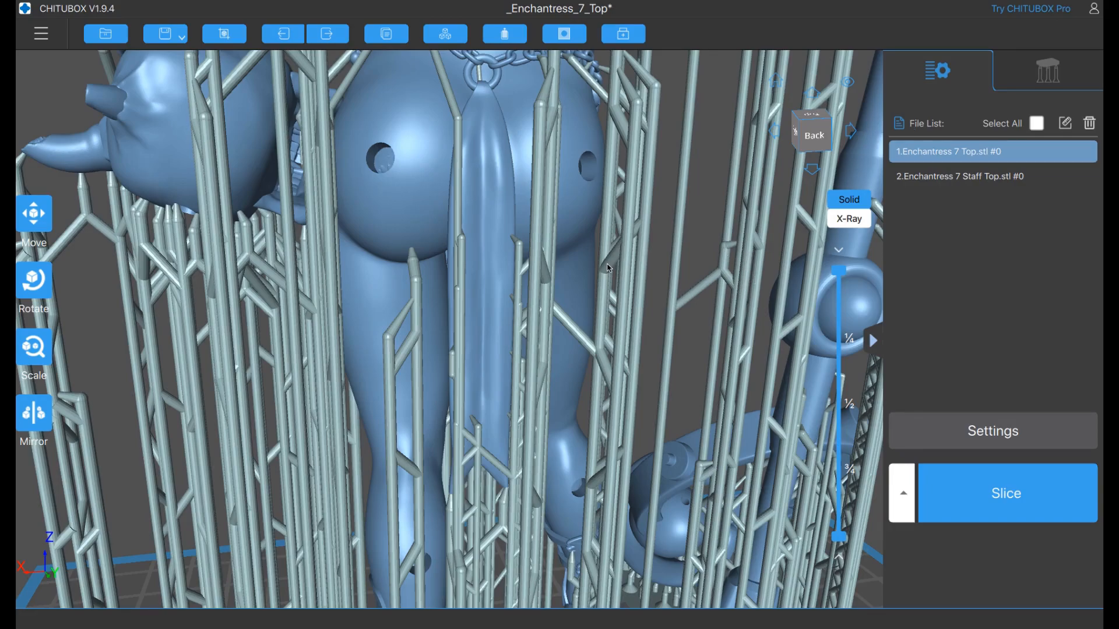
scroll(606, 268, down, 1)
click(503, 240)
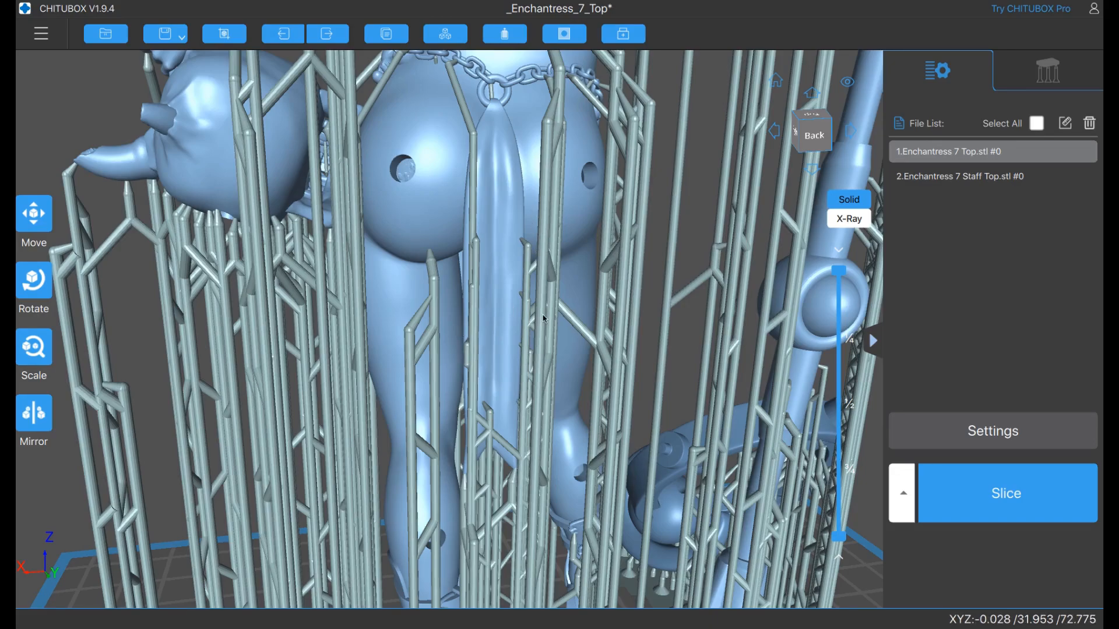
drag(505, 321, 490, 302)
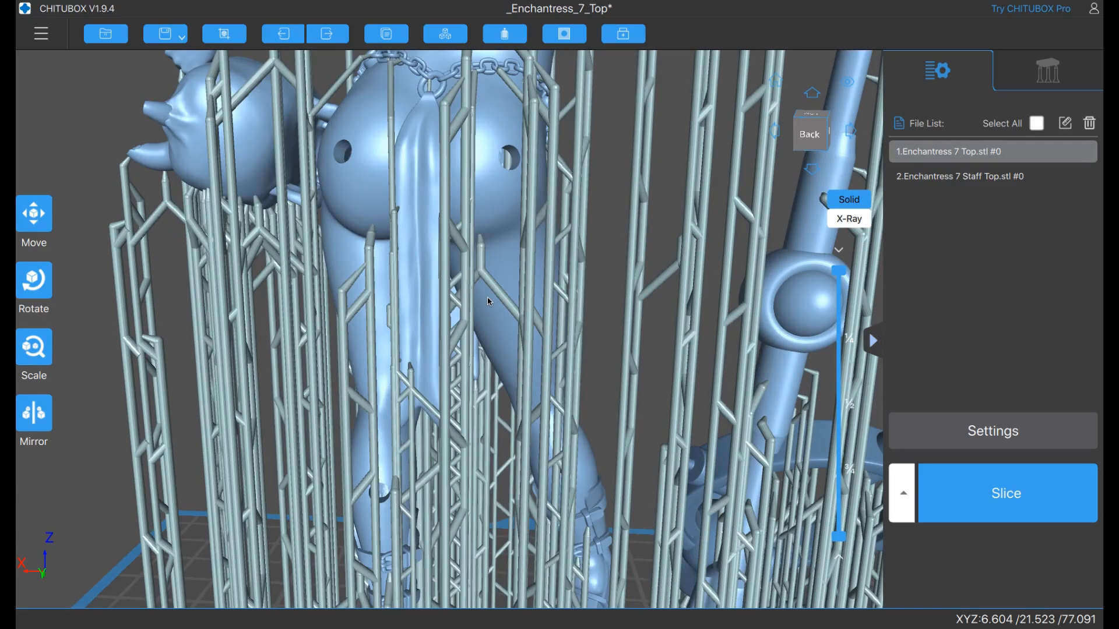
right_drag(494, 302, 544, 246)
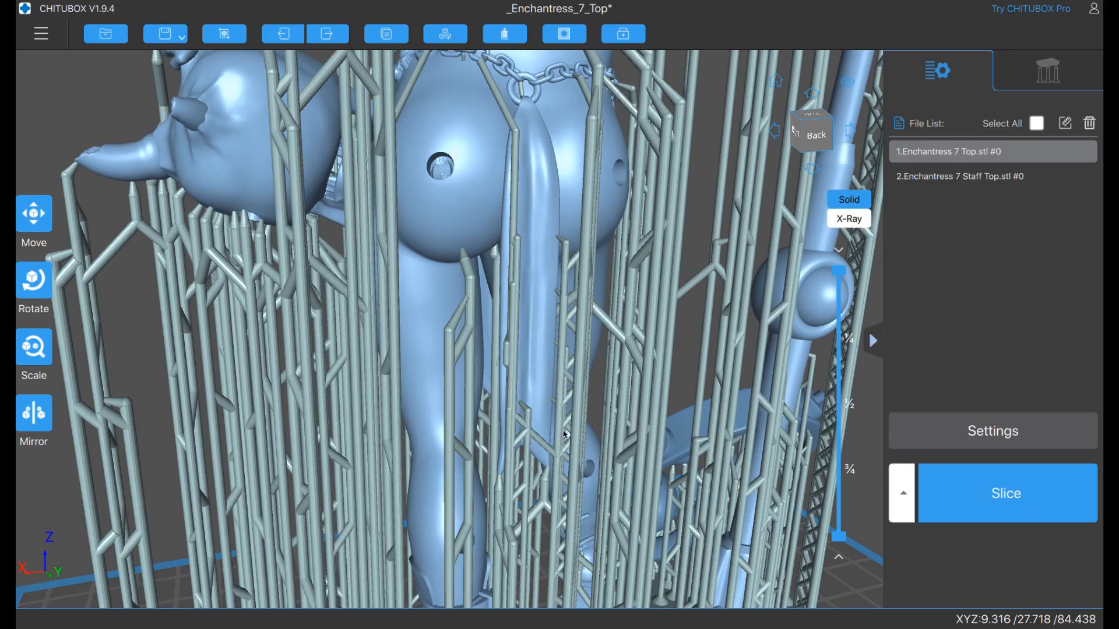
click(544, 508)
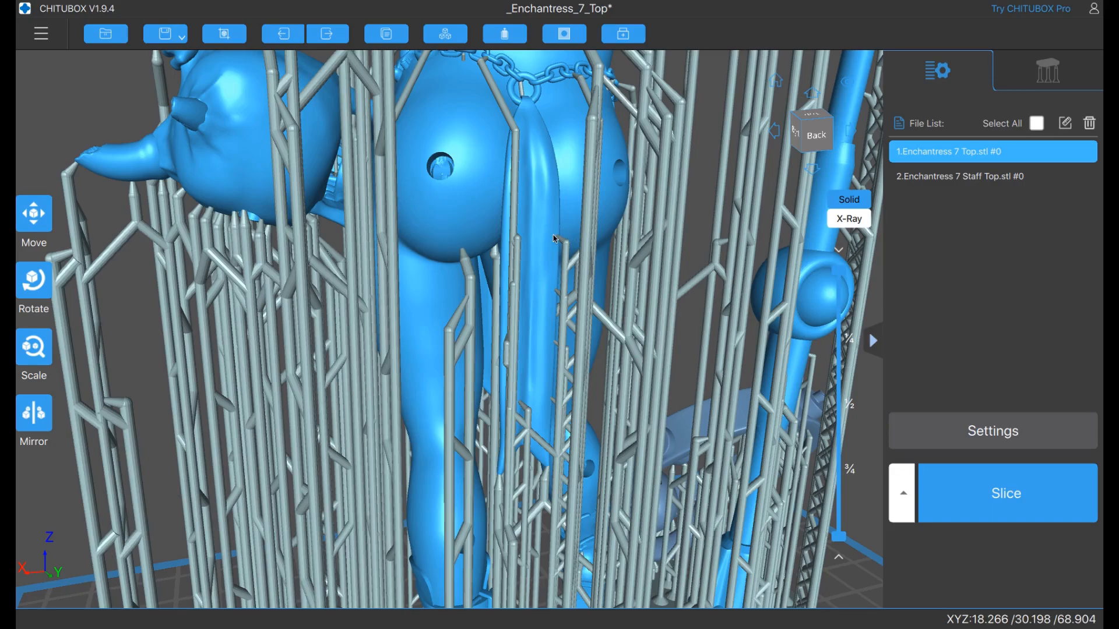
right_drag(552, 239, 543, 489)
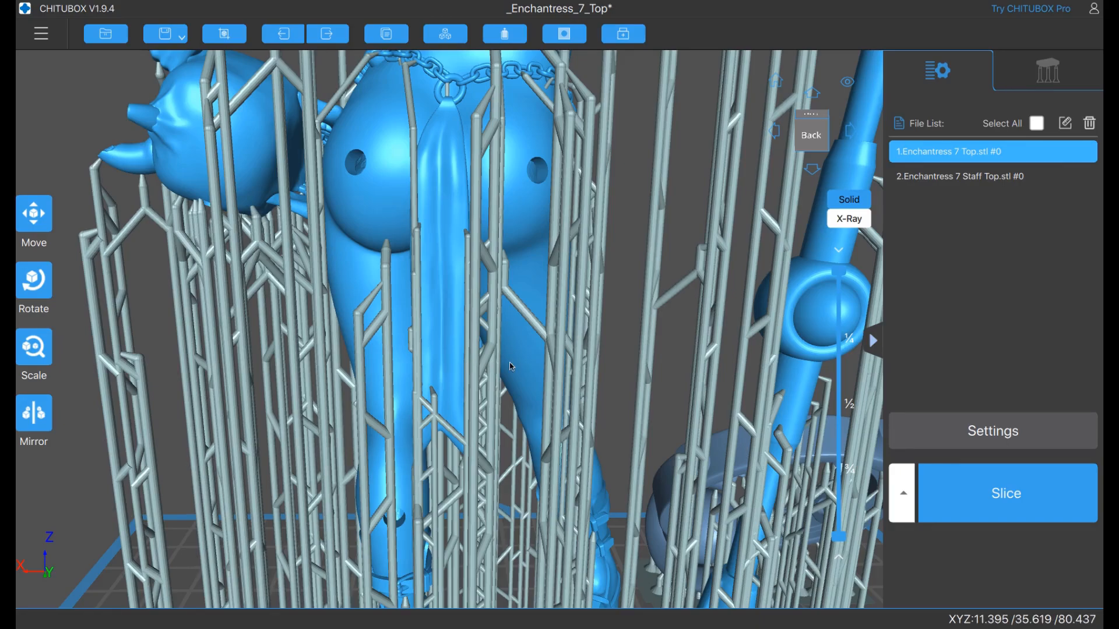
Examine the round hole in the back of the figure's hip and the surrounding supports up close
right_drag(515, 365, 493, 353)
scroll(498, 358, up, 1)
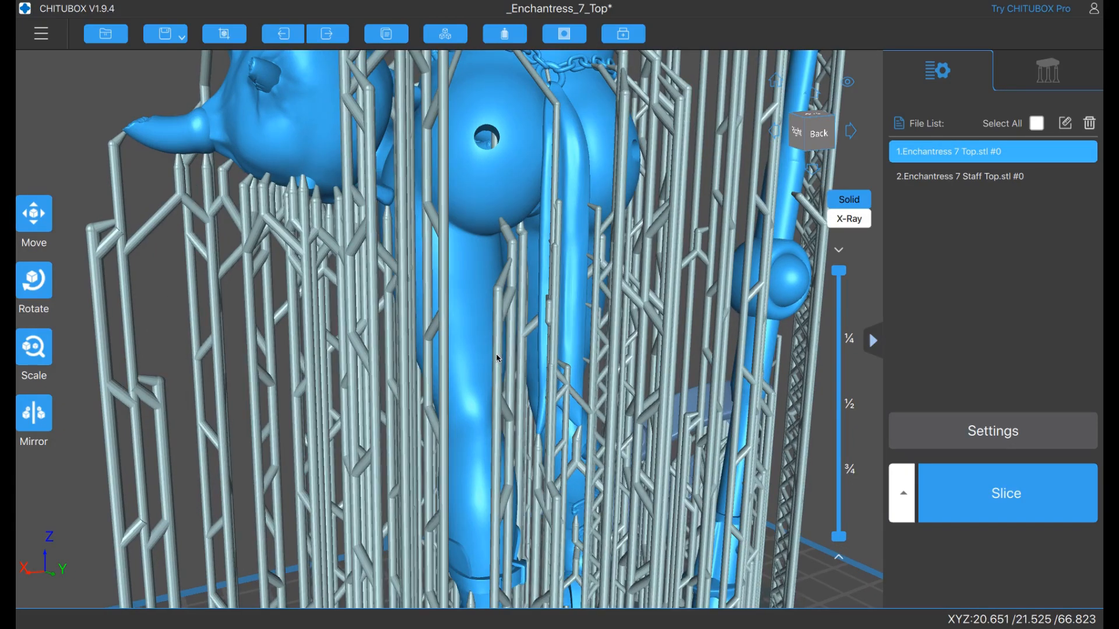
scroll(500, 372, up, 1)
scroll(500, 373, up, 1)
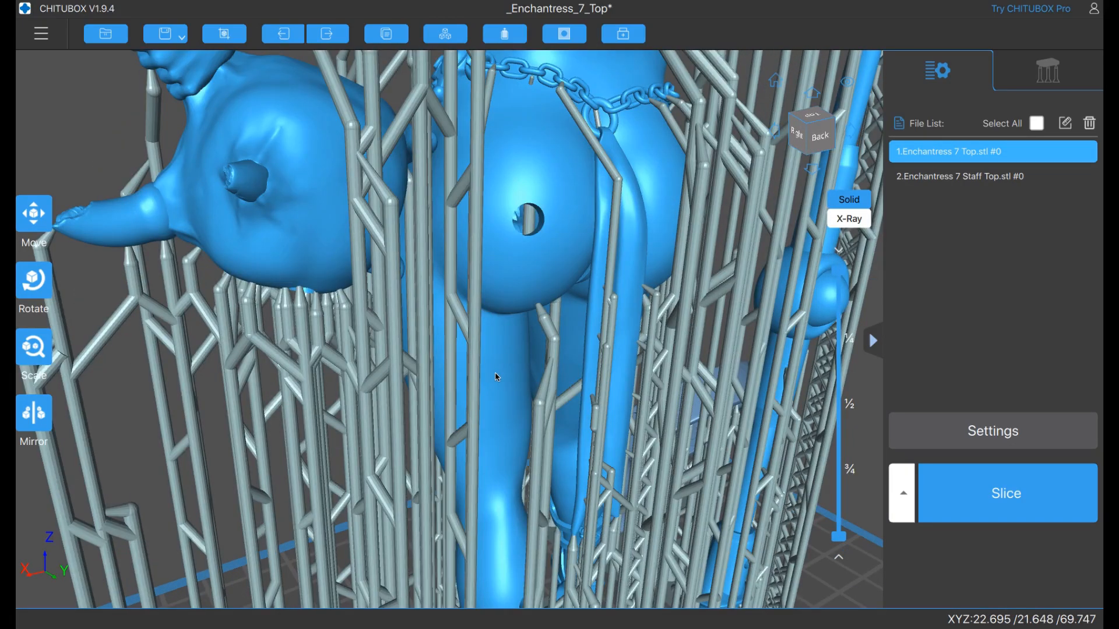
scroll(506, 379, up, 1)
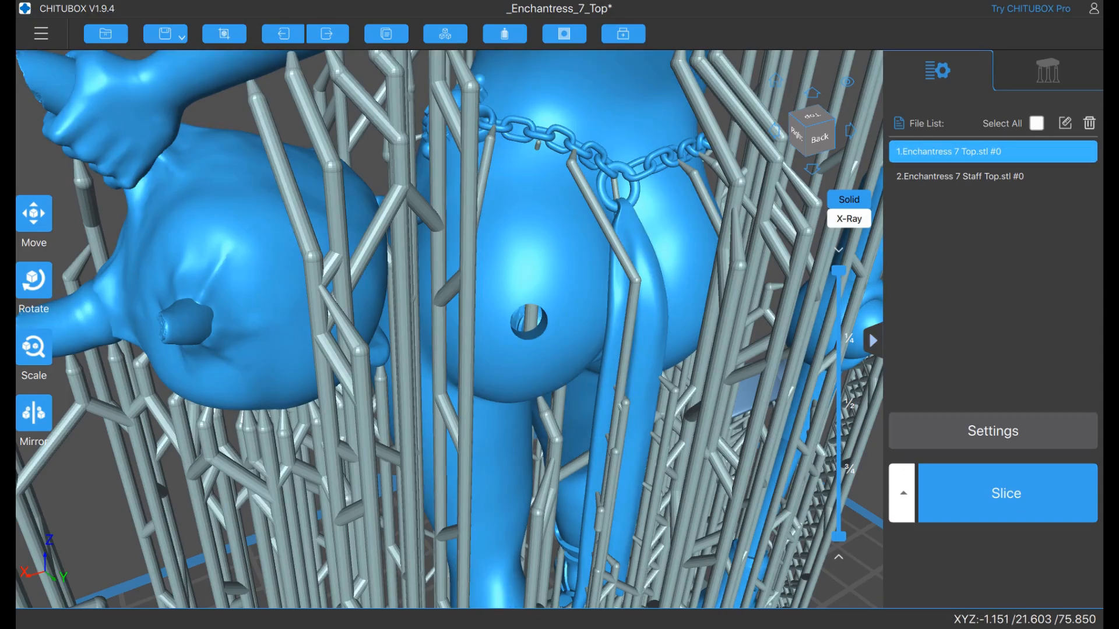
Start a new project without saving the current one
click(41, 34)
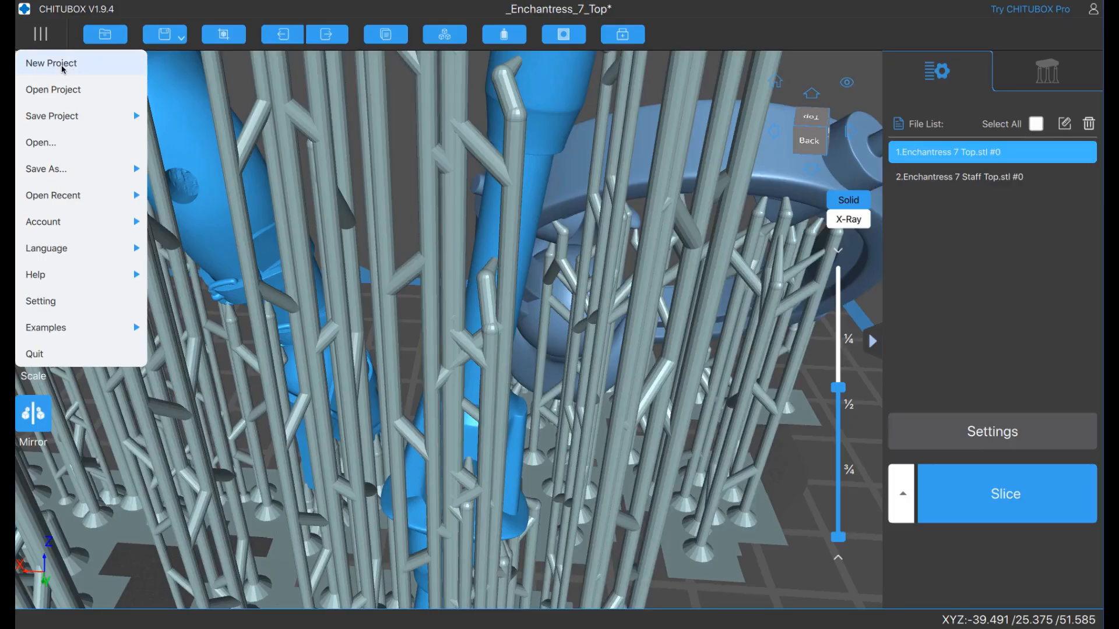
click(64, 70)
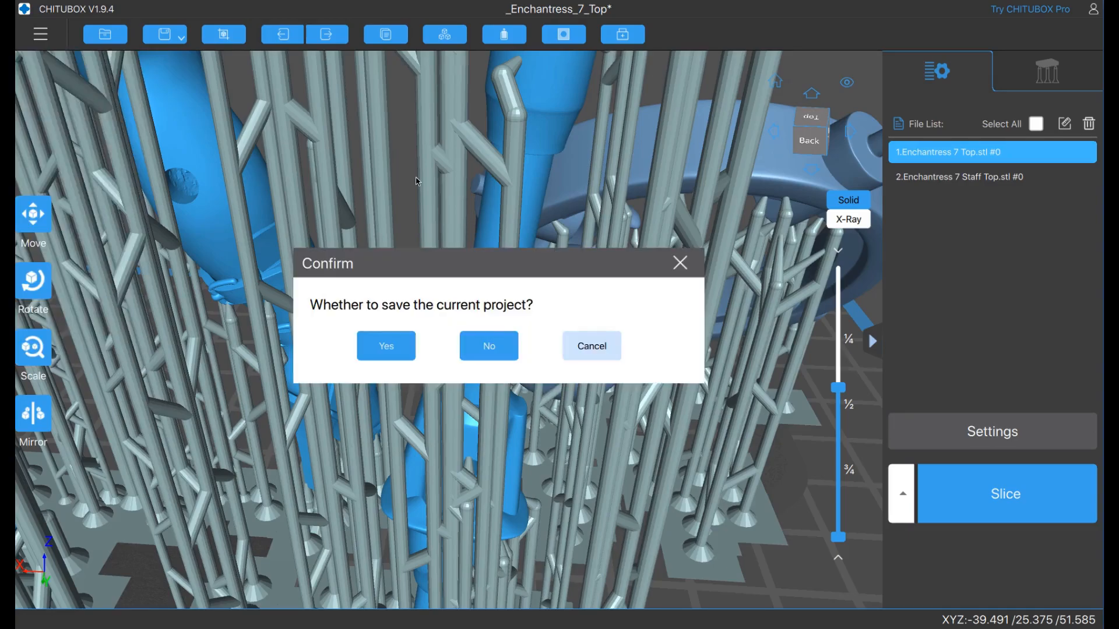
click(490, 346)
Find the Base 1 project file in the project folder and load it onto the empty build plate
click(504, 34)
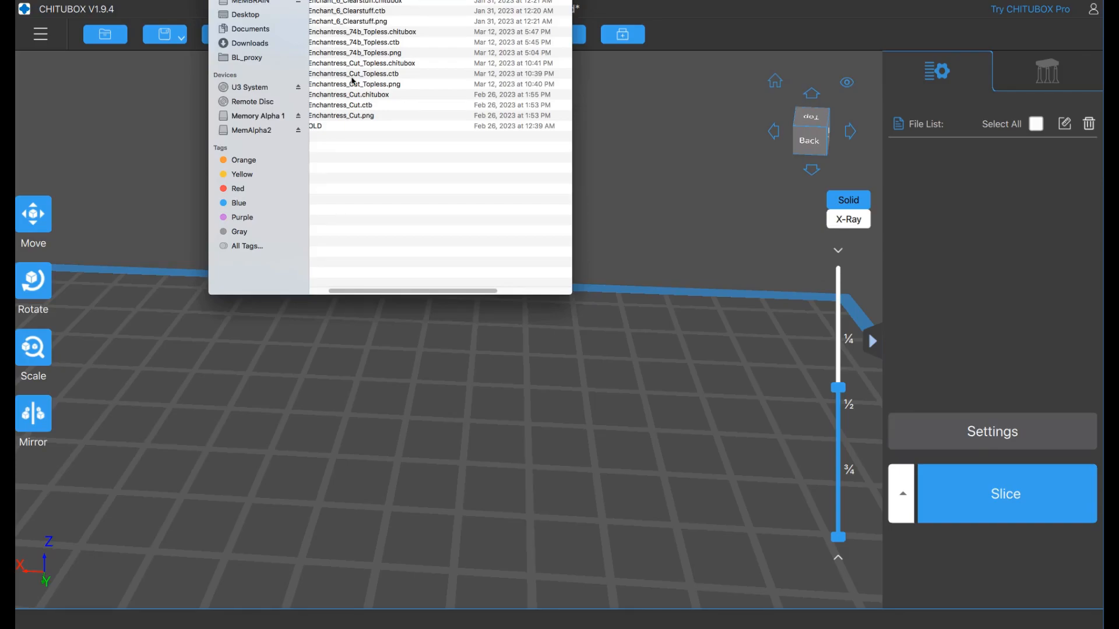
drag(379, 292, 293, 293)
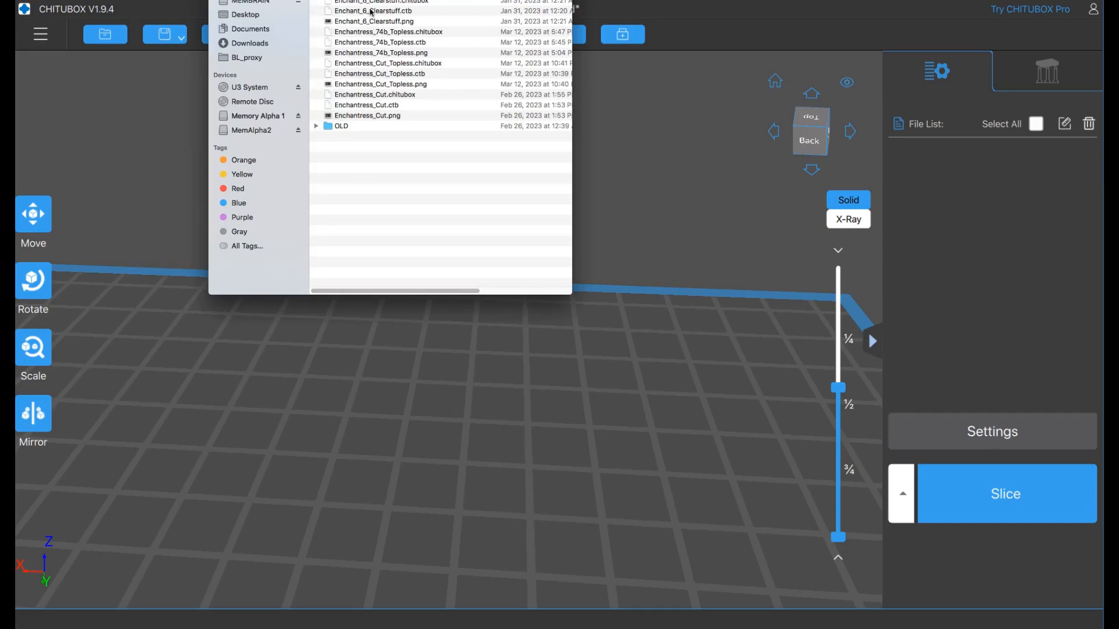
scroll(411, 19, up, 5)
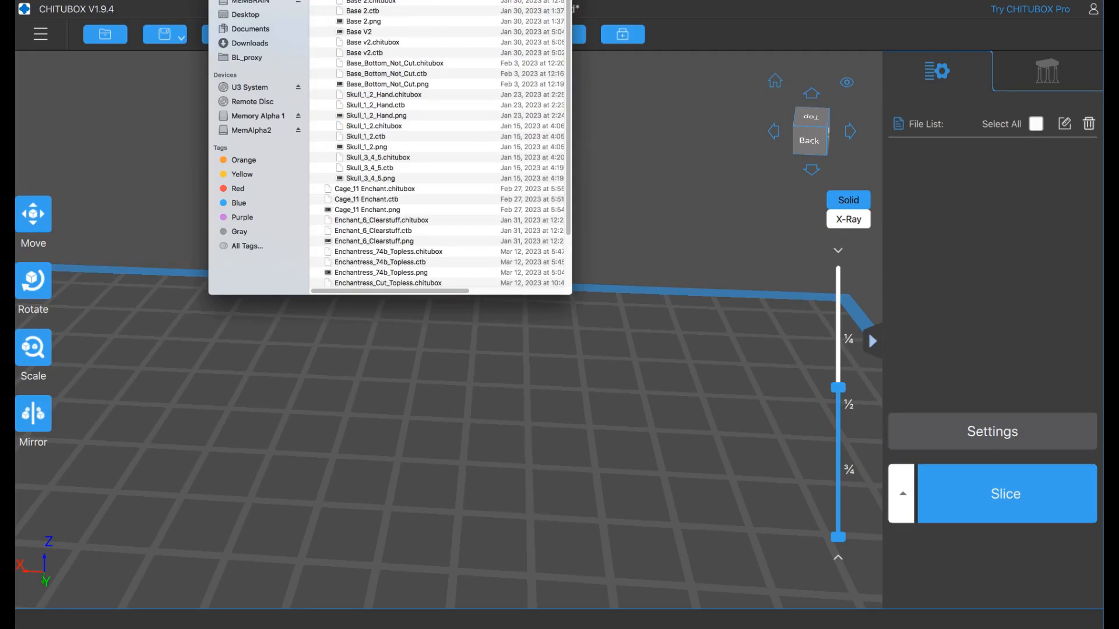
drag(504, 74, 115, 127)
click(384, 199)
drag(373, 1, 506, 400)
click(506, 399)
Restore the layer preview to full height and view the supported base model from the front
drag(838, 388, 838, 271)
scroll(703, 241, down, 5)
right_drag(691, 243, 581, 249)
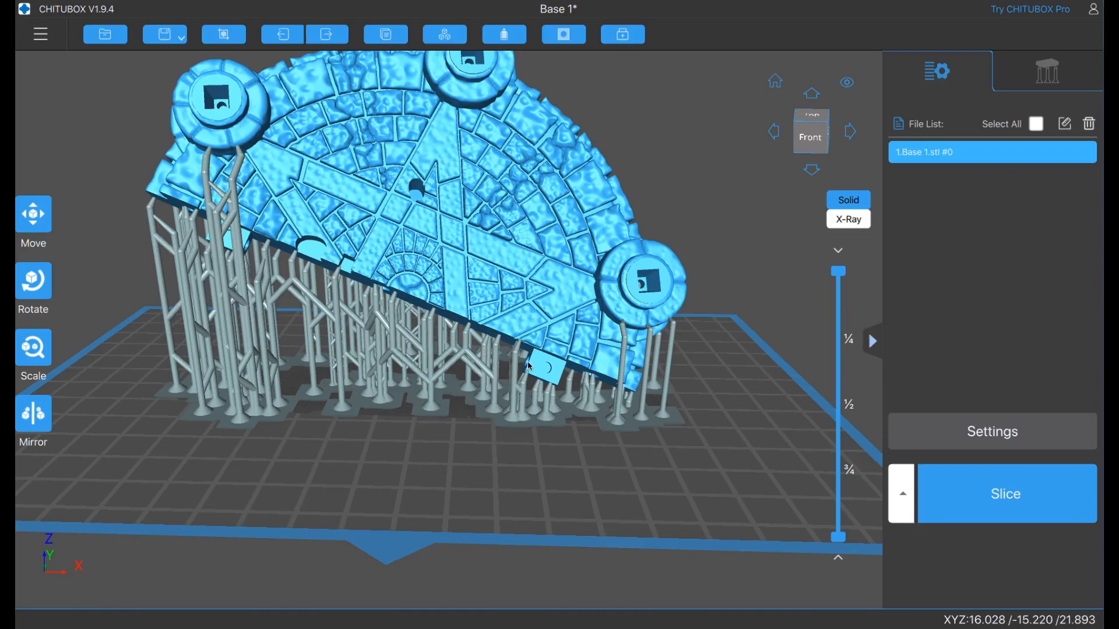
Examine the textured front face, cut edge, square pillar sockets and front supports of the Base 1 model
scroll(554, 394, up, 2)
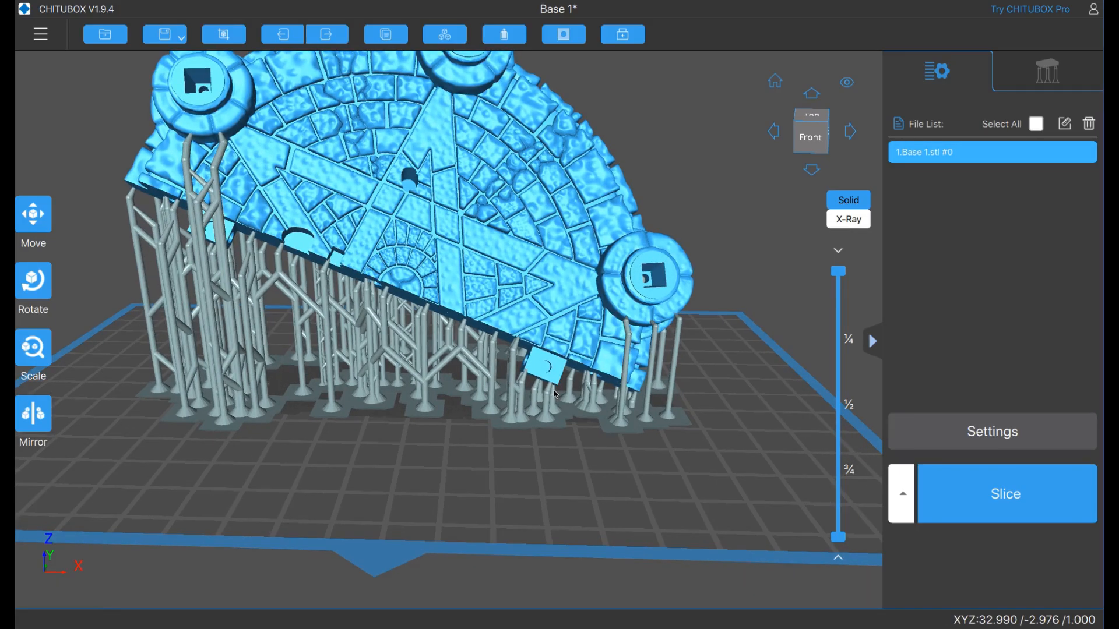
scroll(555, 394, up, 2)
right_drag(518, 415, 555, 368)
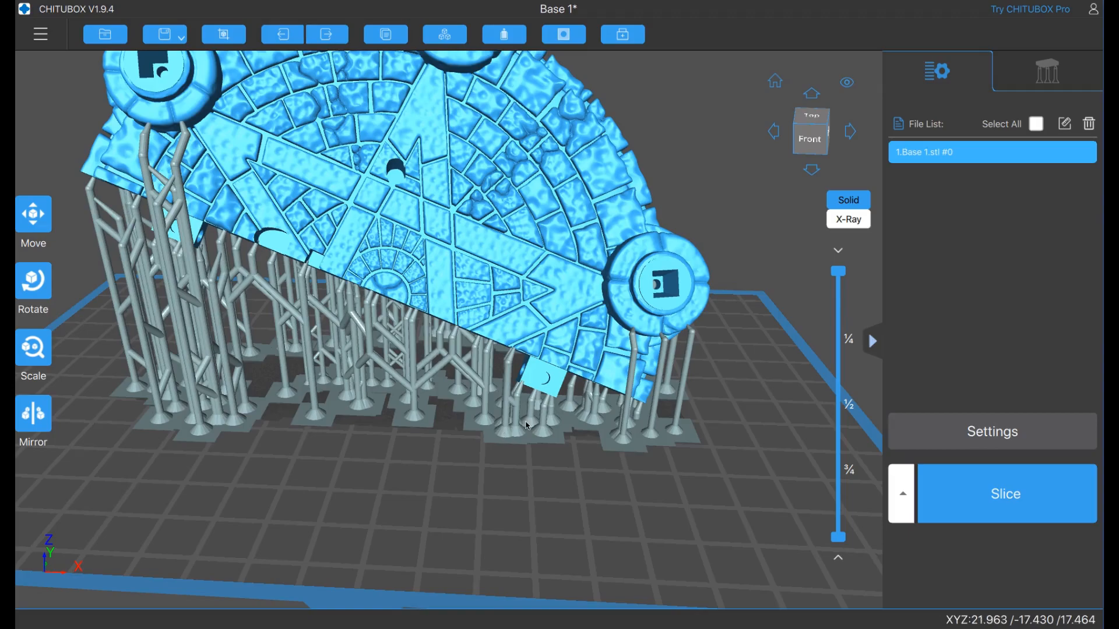
right_drag(462, 426, 606, 355)
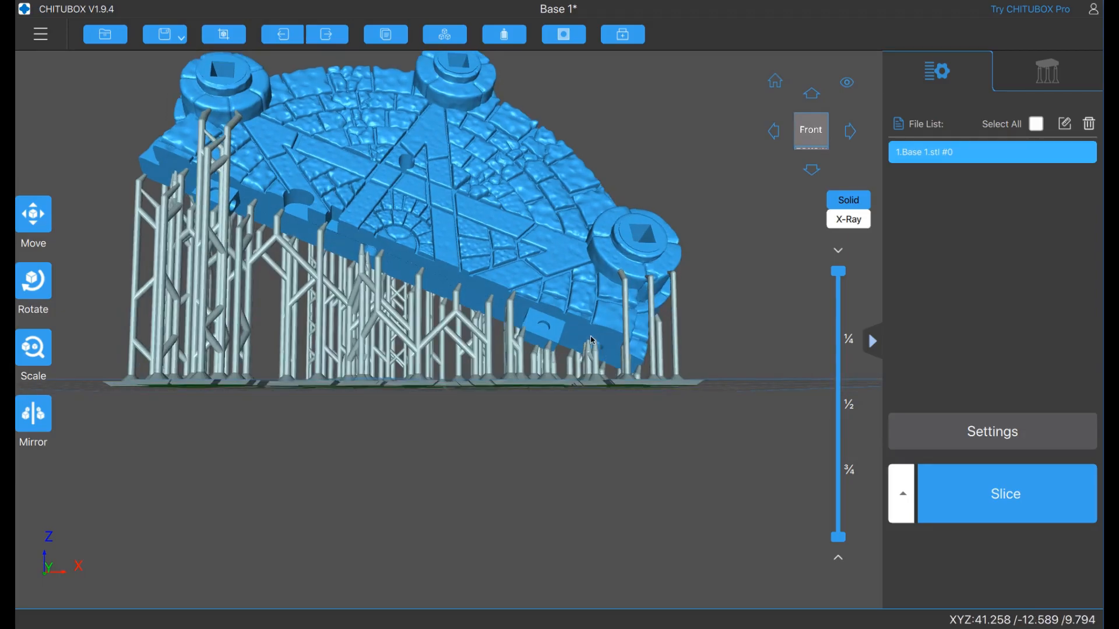
mouse_move(588, 301)
right_down()
mouse_move(576, 443)
mouse_move(565, 415)
mouse_move(580, 280)
mouse_move(580, 302)
right_up()
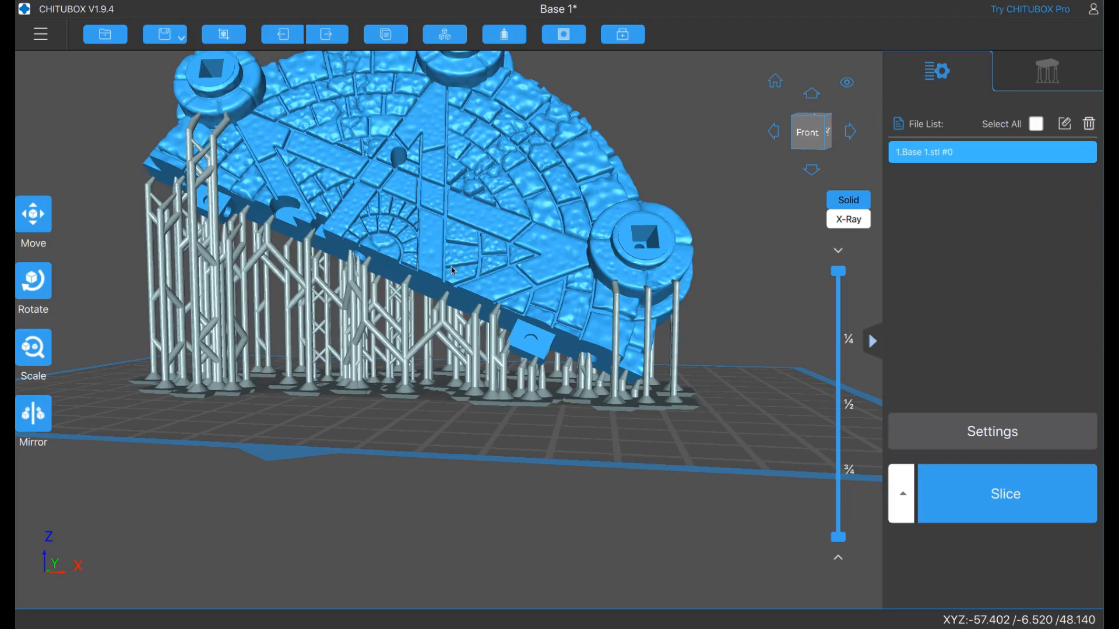
right_drag(458, 312, 456, 313)
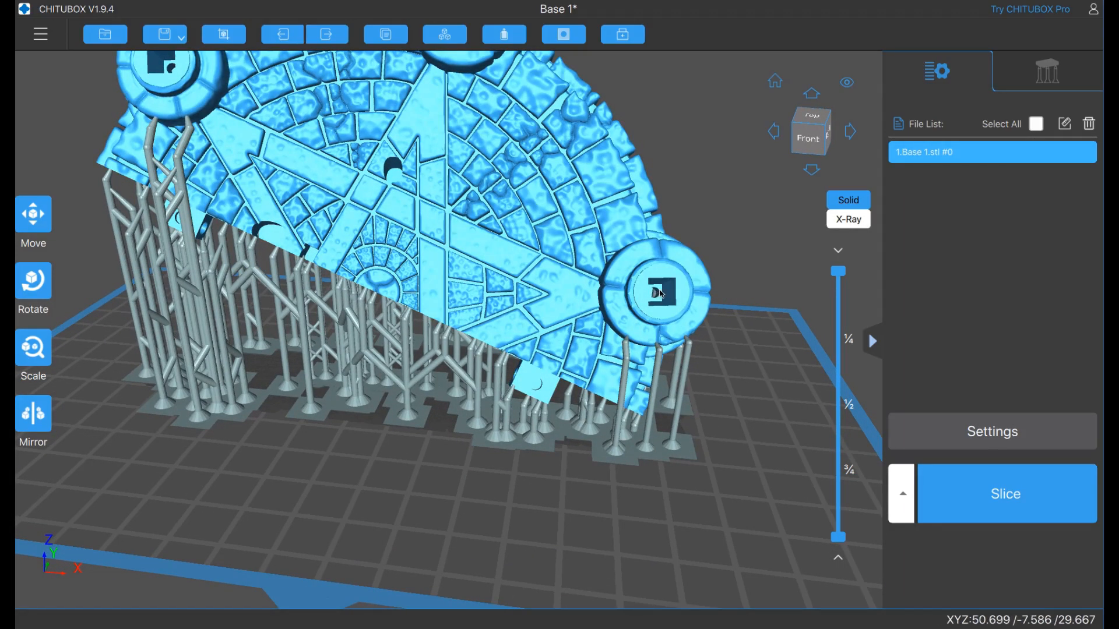
right_drag(349, 189, 383, 205)
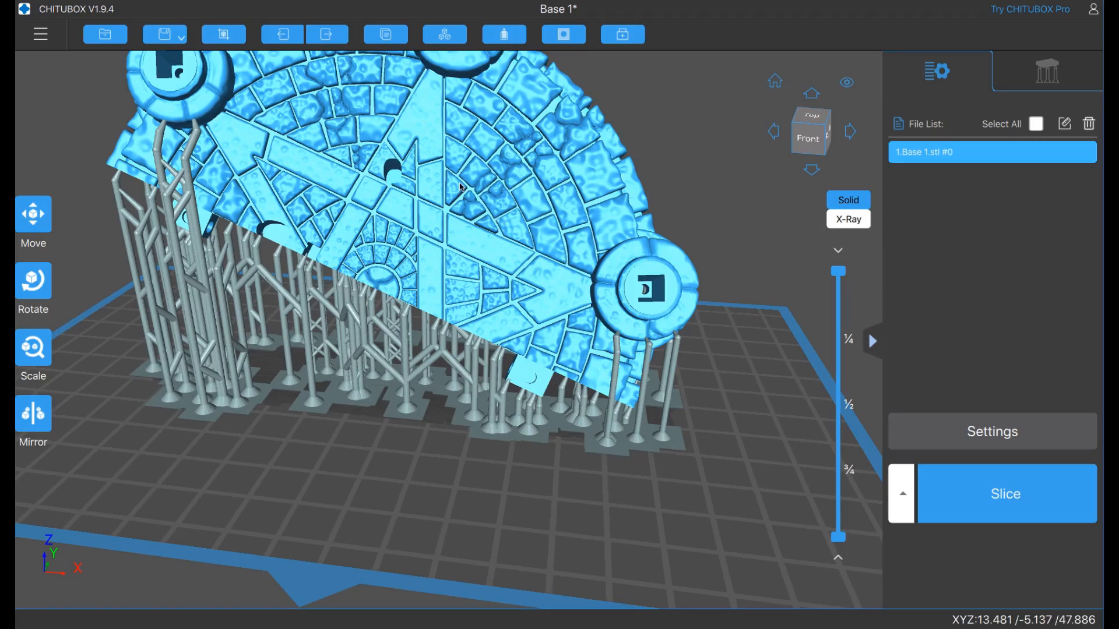
middle_drag(443, 164, 481, 235)
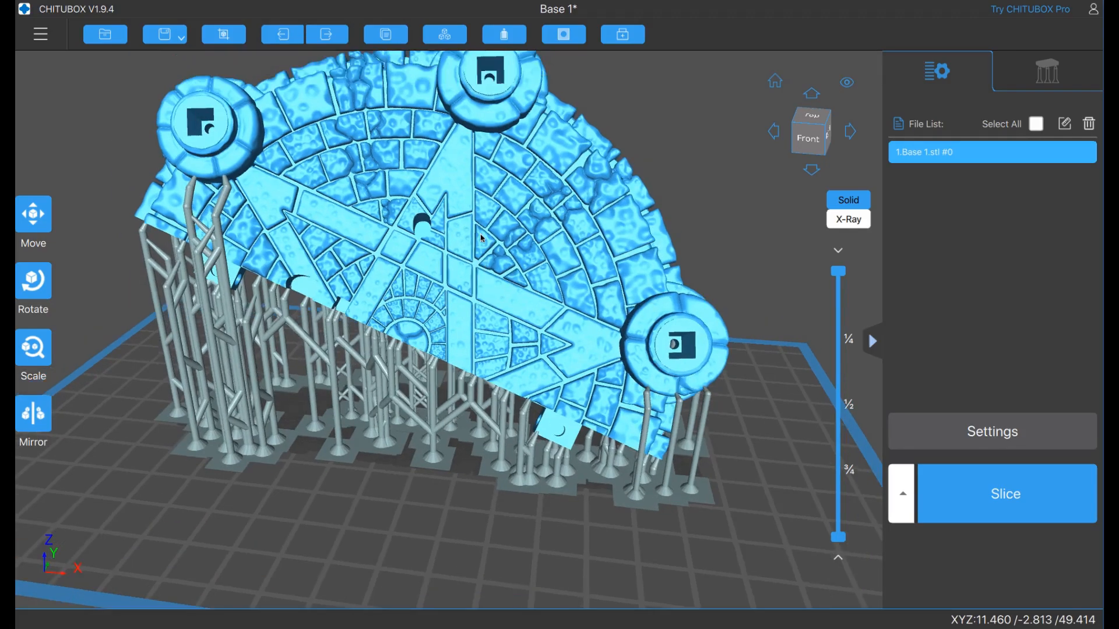
scroll(496, 231, down, 1)
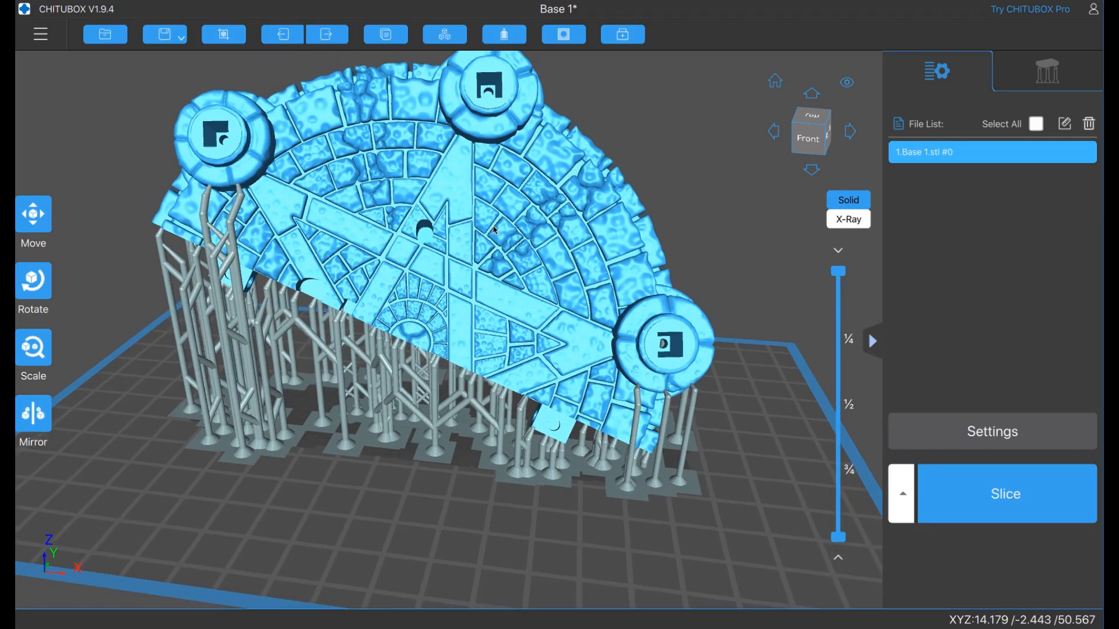
Compare the supports on the back of the Base 1 model with those along its front cut edge
right_drag(525, 257, 513, 163)
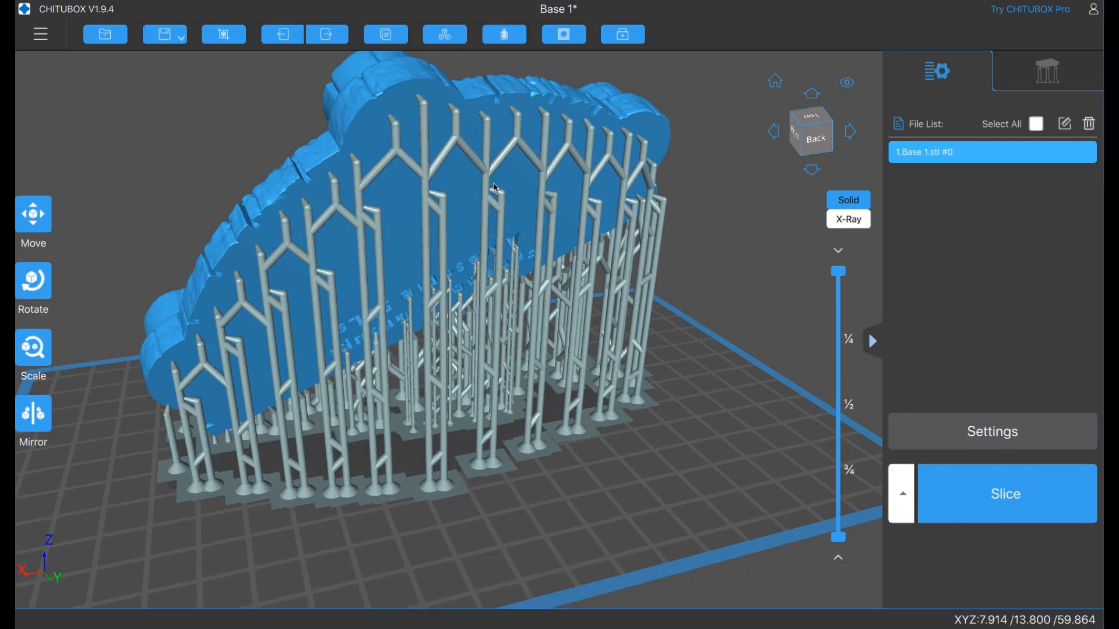
right_drag(293, 229, 500, 229)
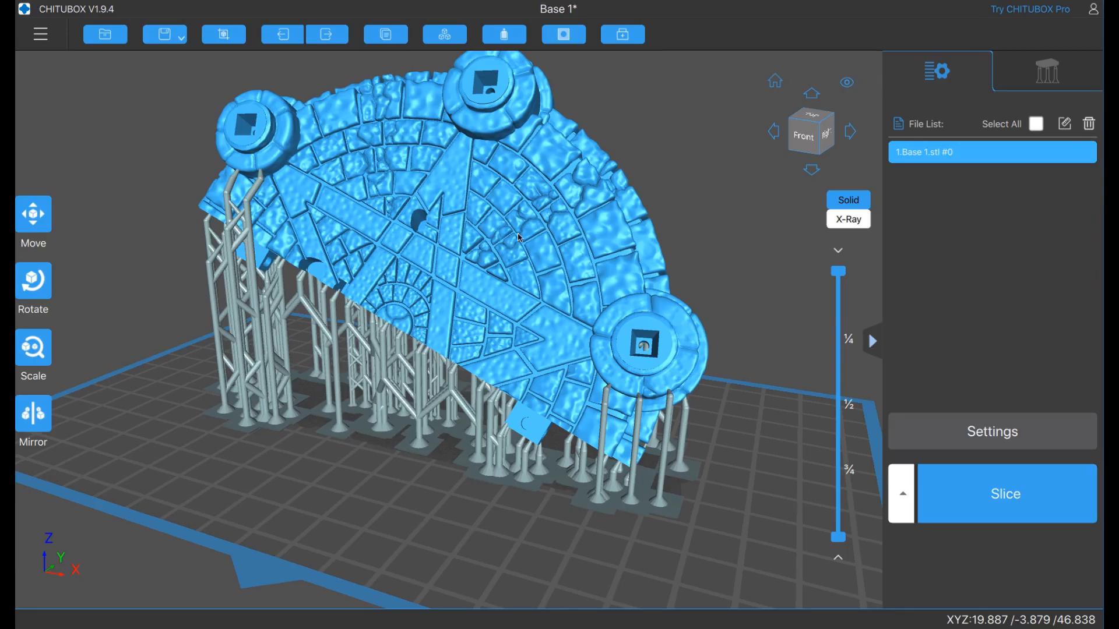
scroll(516, 241, down, 2)
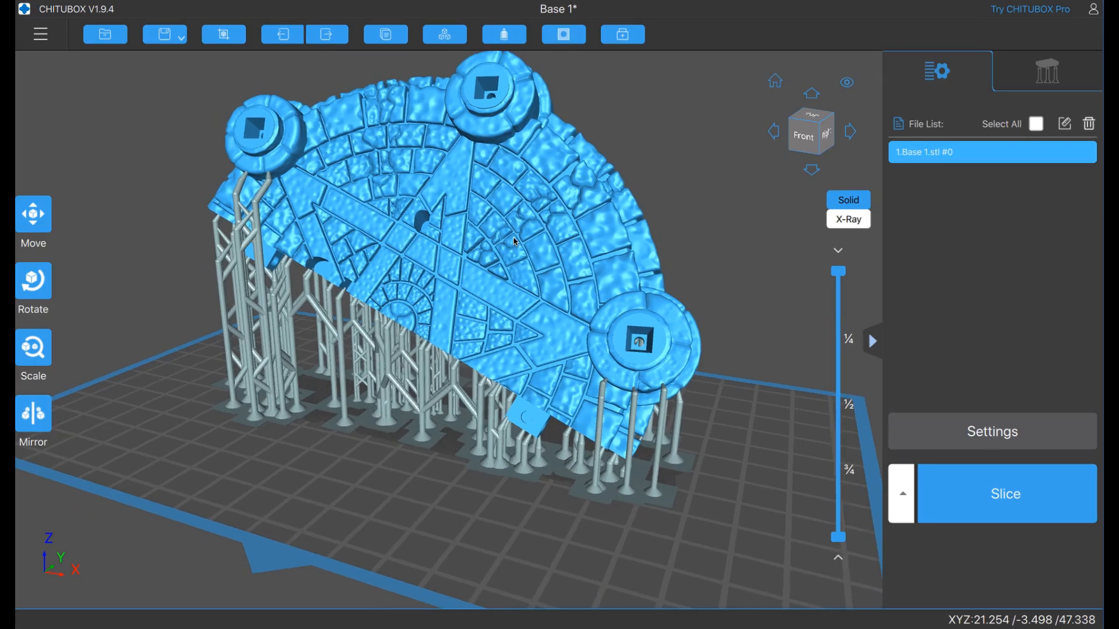
right_drag(525, 276, 214, 341)
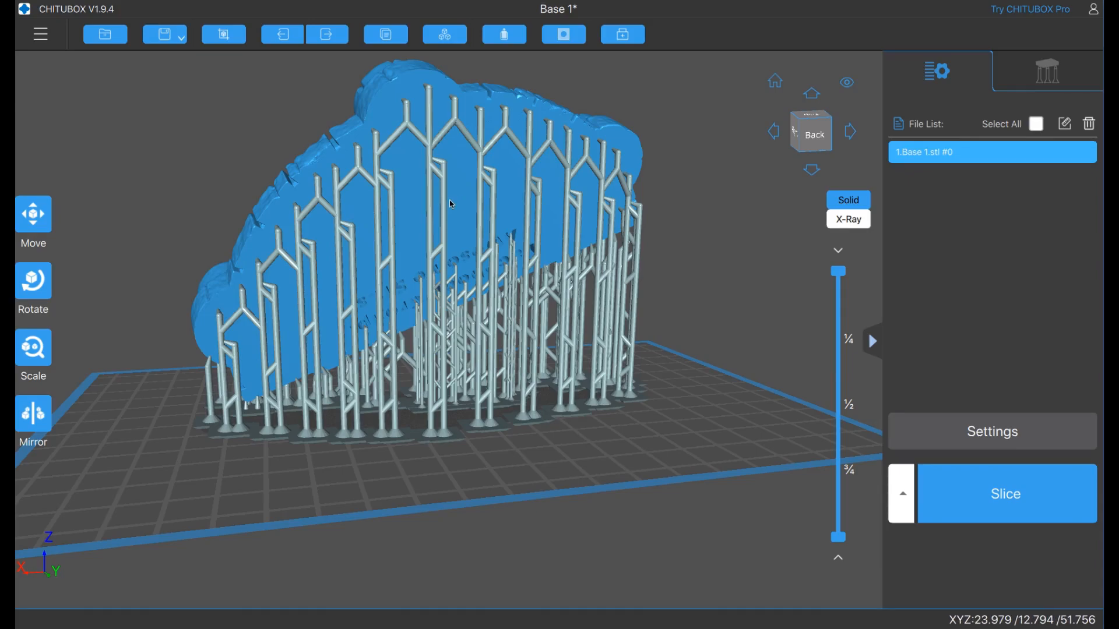
drag(360, 343, 454, 321)
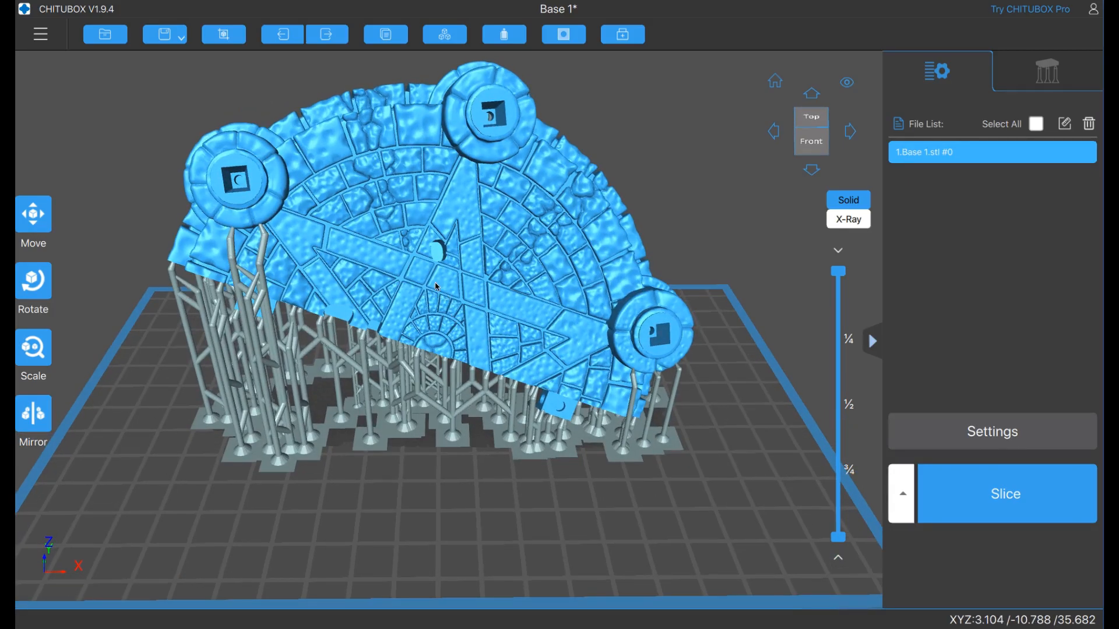
drag(551, 377, 547, 368)
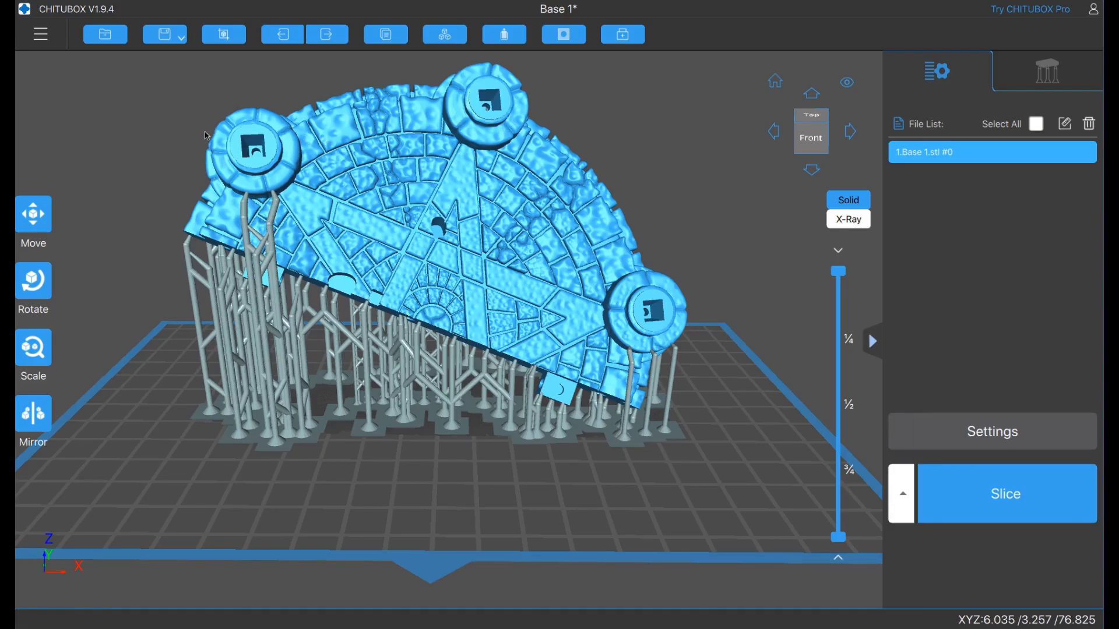
drag(554, 385, 552, 366)
right_drag(549, 362, 547, 359)
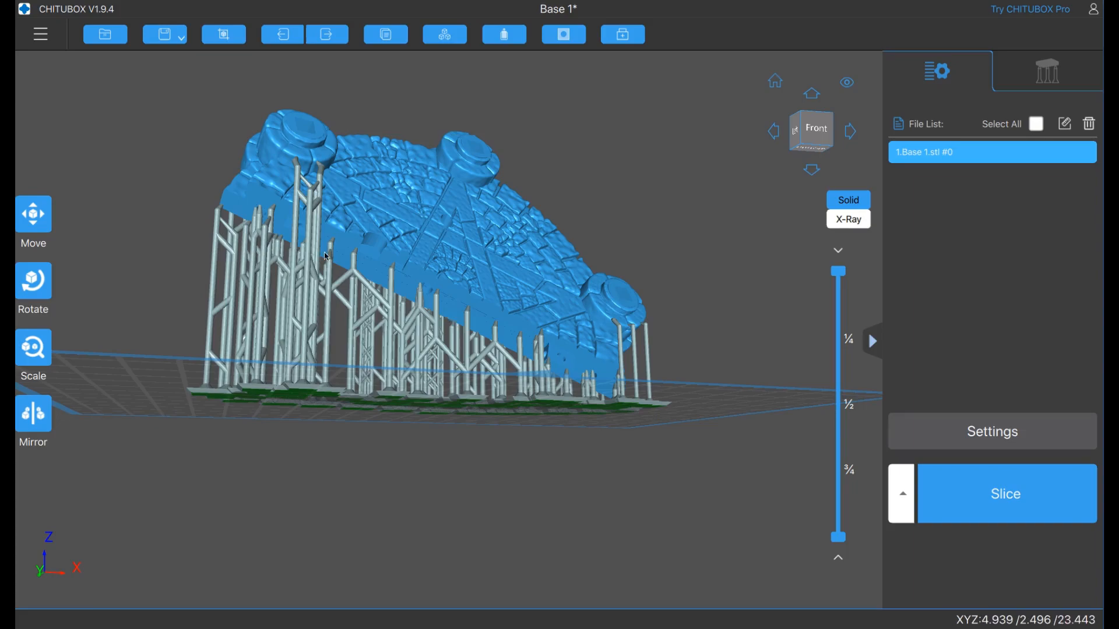
right_drag(542, 345, 186, 99)
click(184, 97)
click(252, 124)
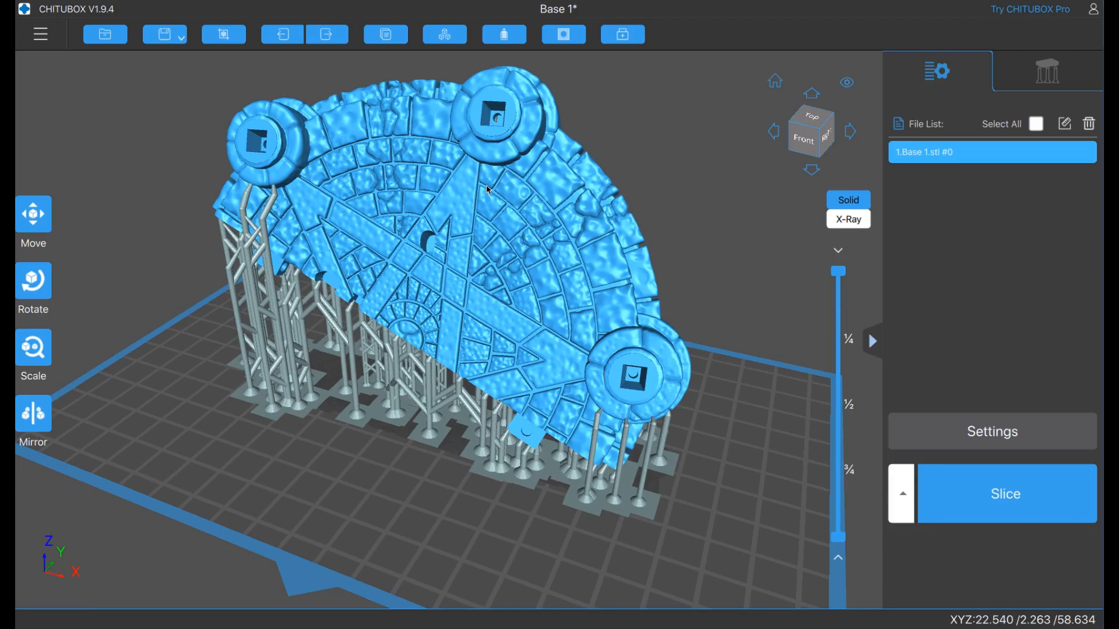
Start a new project and load the Base 2 project file onto the build plate
click(55, 36)
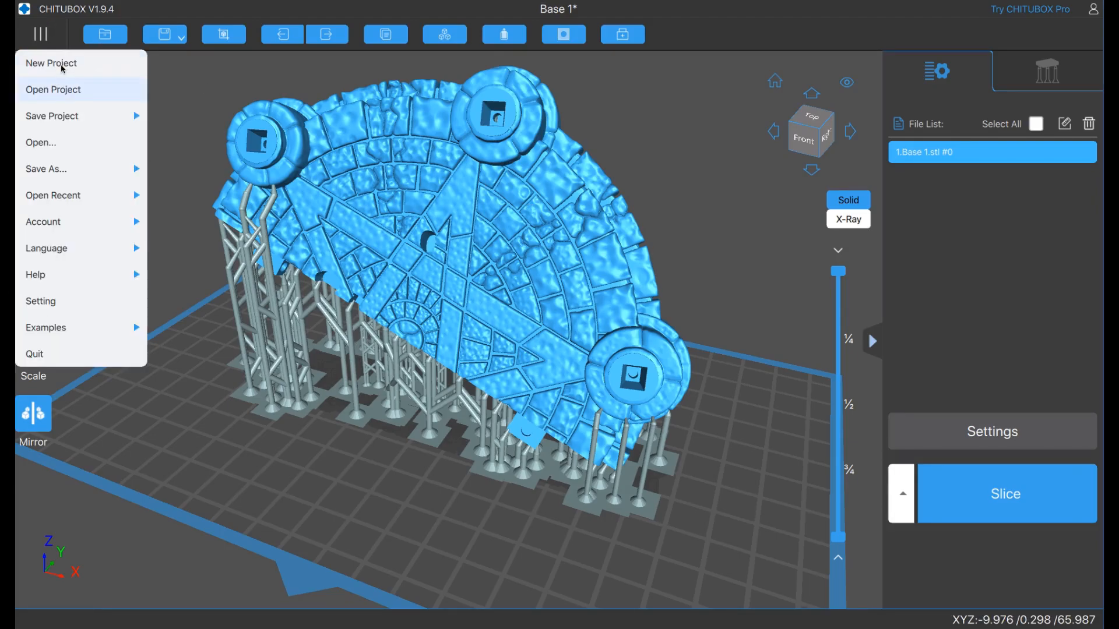
click(58, 64)
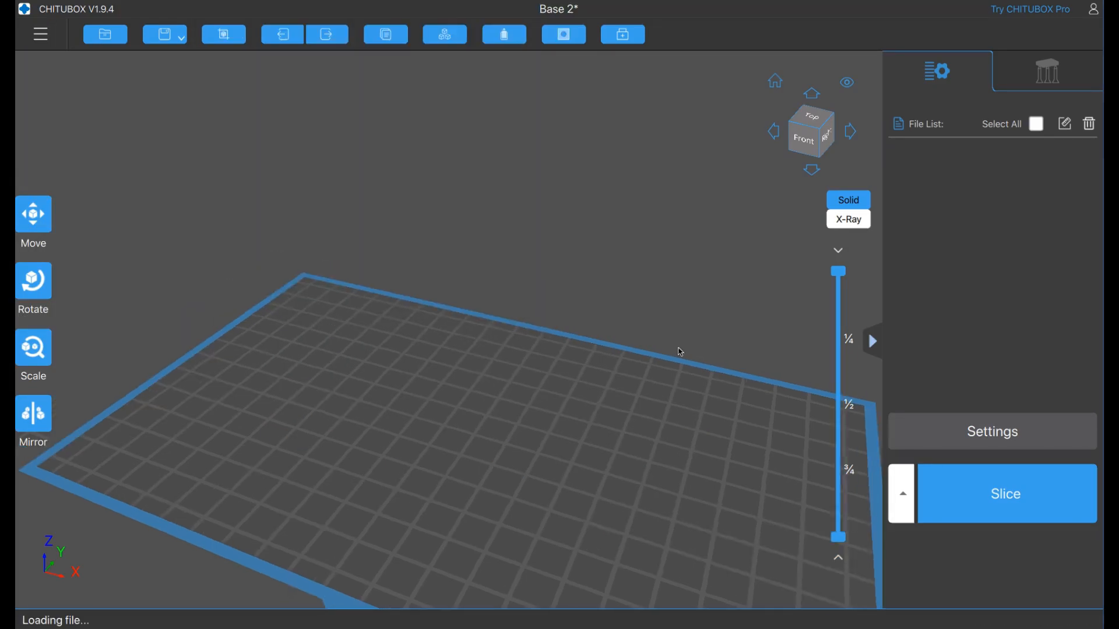
drag(679, 352, 498, 406)
right_drag(497, 406, 561, 304)
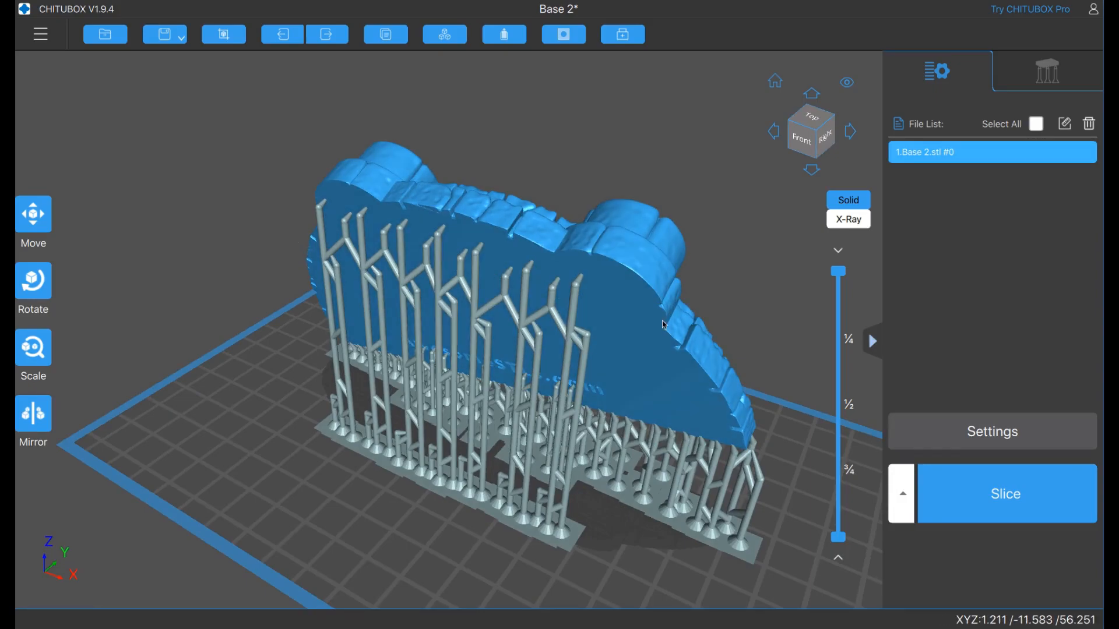
Examine the Base 2 model's rear supports, pillar sockets and cut edge from behind, the front and below
right_drag(682, 366, 478, 453)
mouse_move(351, 465)
right_down()
mouse_move(379, 462)
mouse_move(370, 462)
right_up()
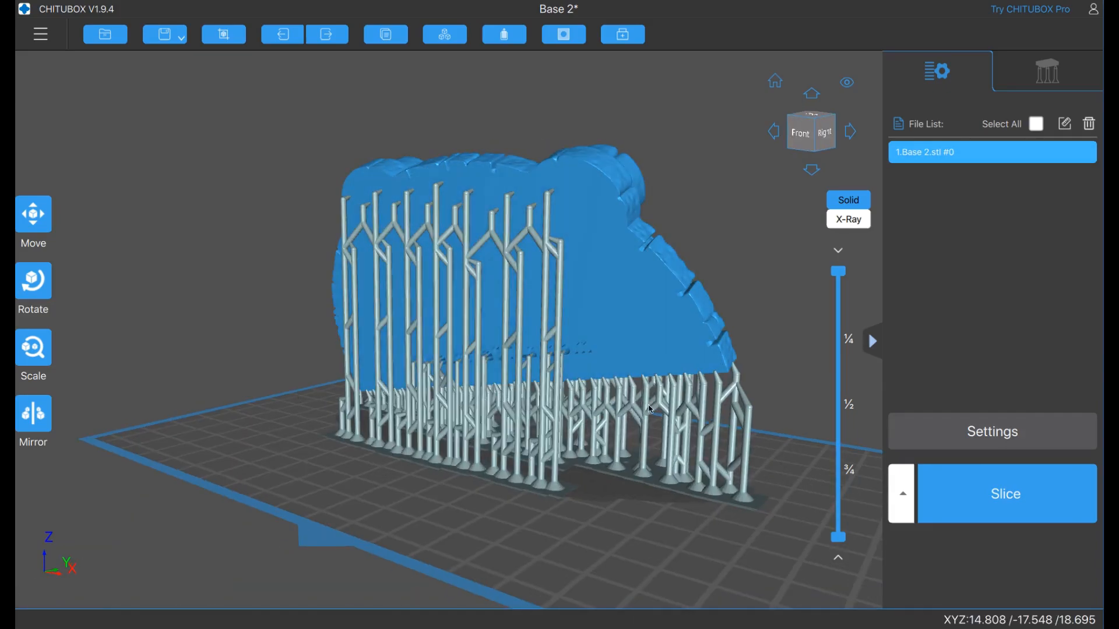
right_drag(682, 412, 610, 415)
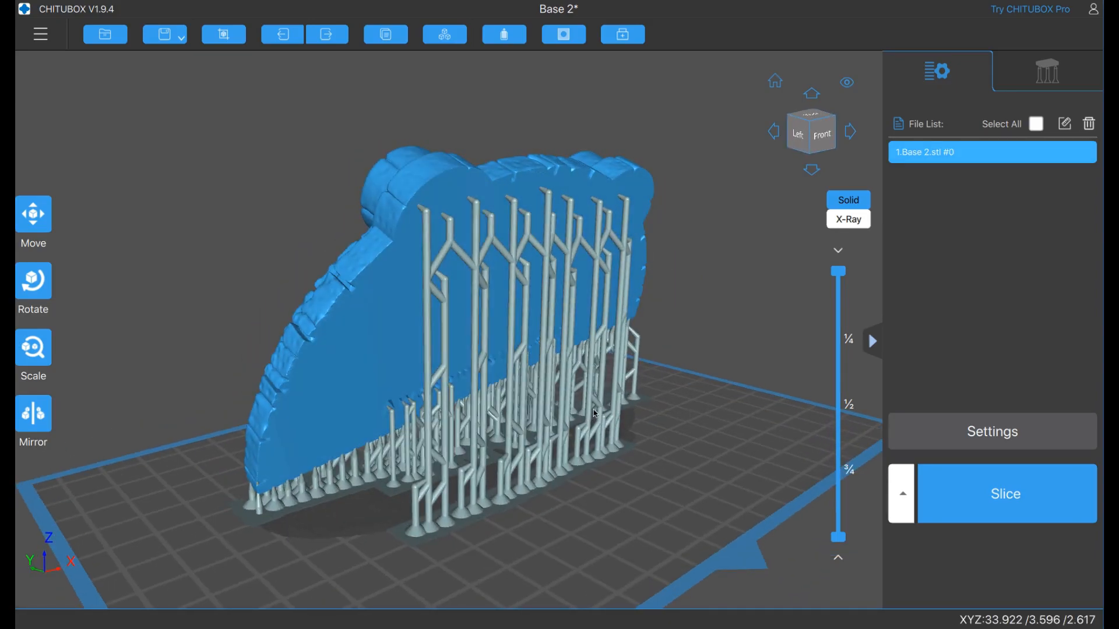
right_drag(482, 412, 636, 370)
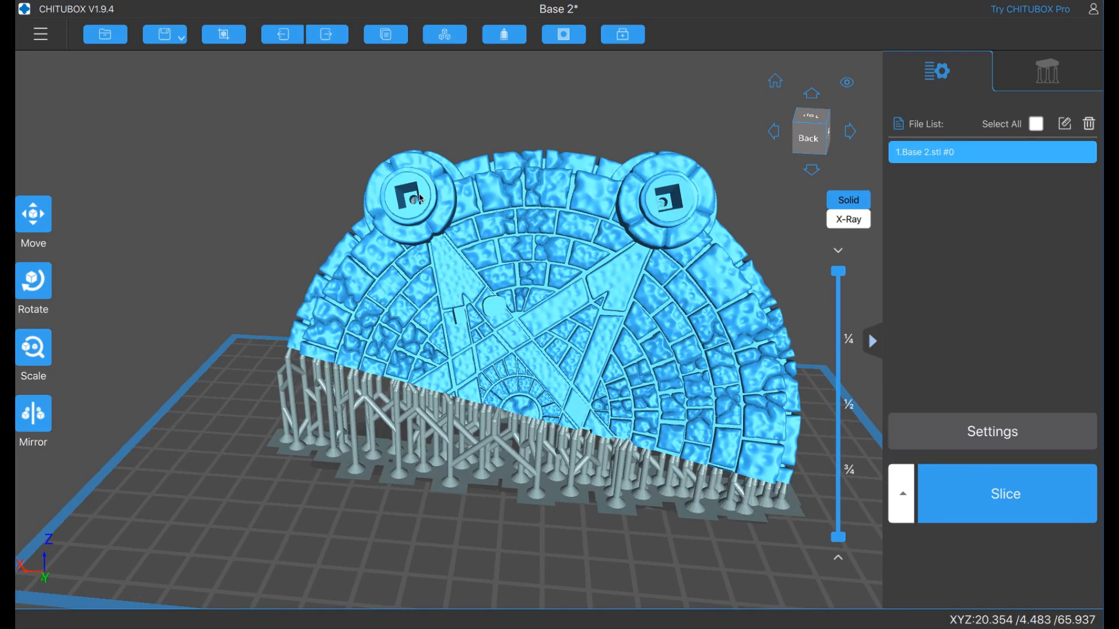
right_drag(582, 303, 775, 399)
right_drag(686, 392, 680, 408)
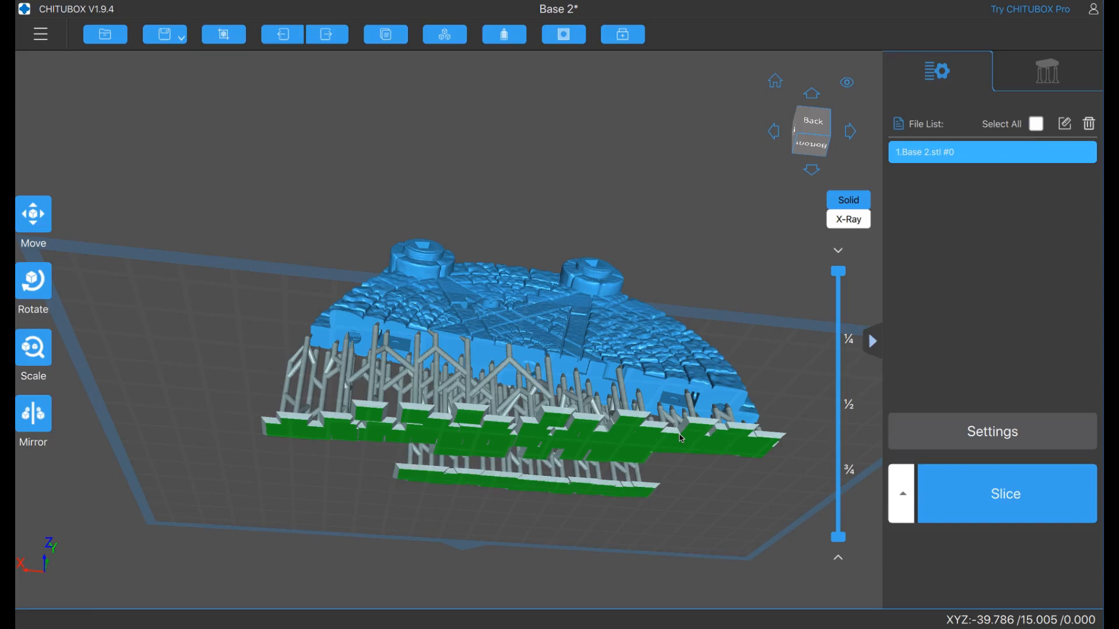
right_drag(638, 454, 495, 433)
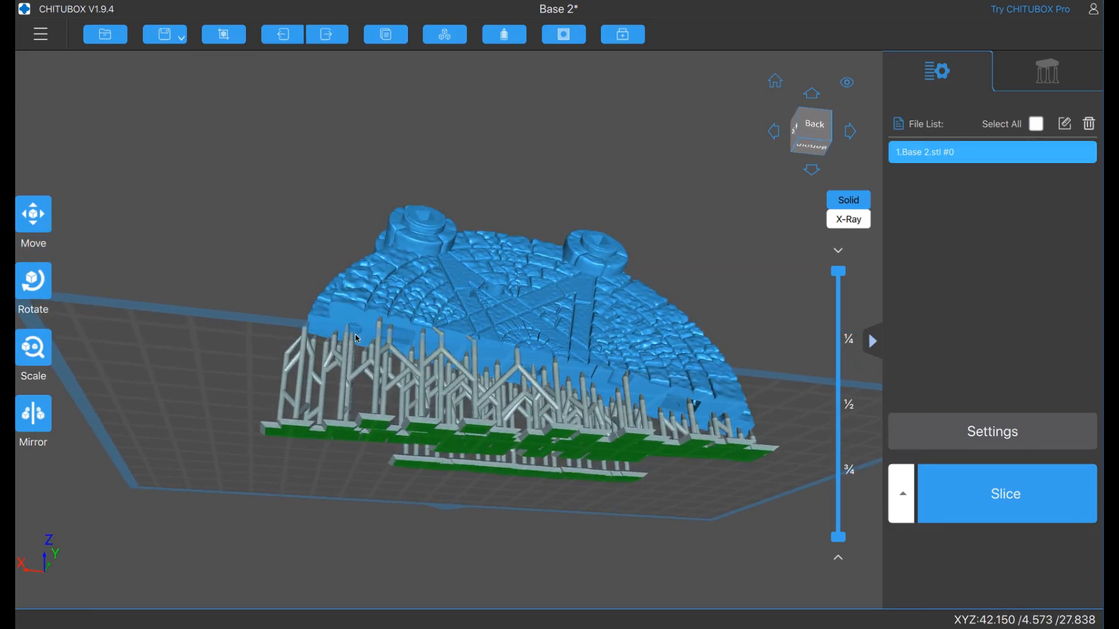
right_drag(616, 364, 562, 376)
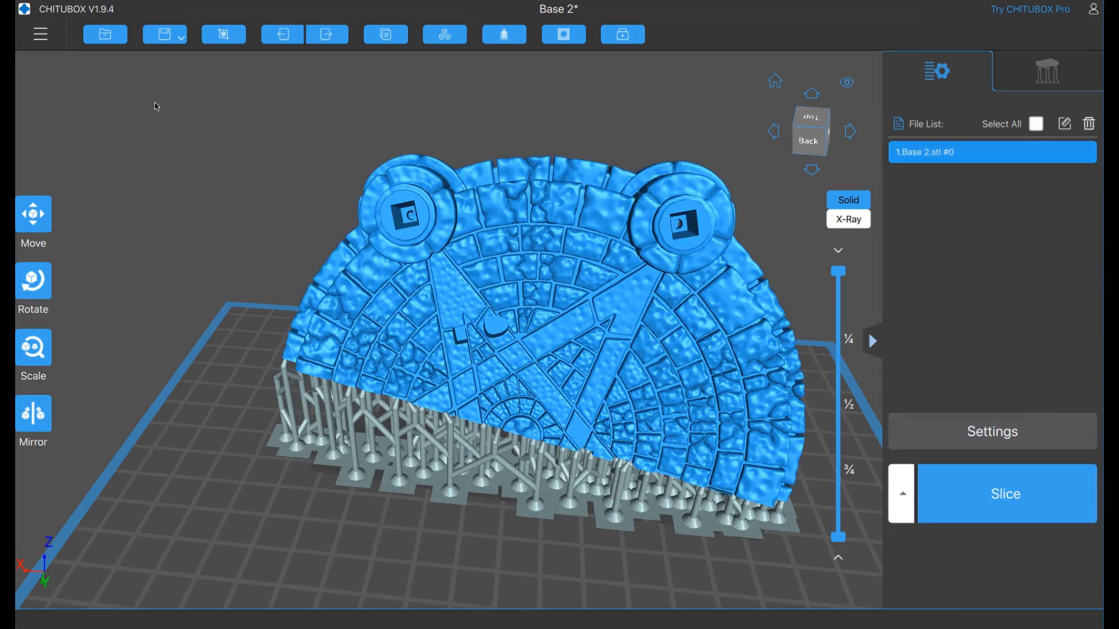
Start a new project without saving the current one and load the Base_Bottom_Not_Cut project file
click(42, 35)
click(30, 64)
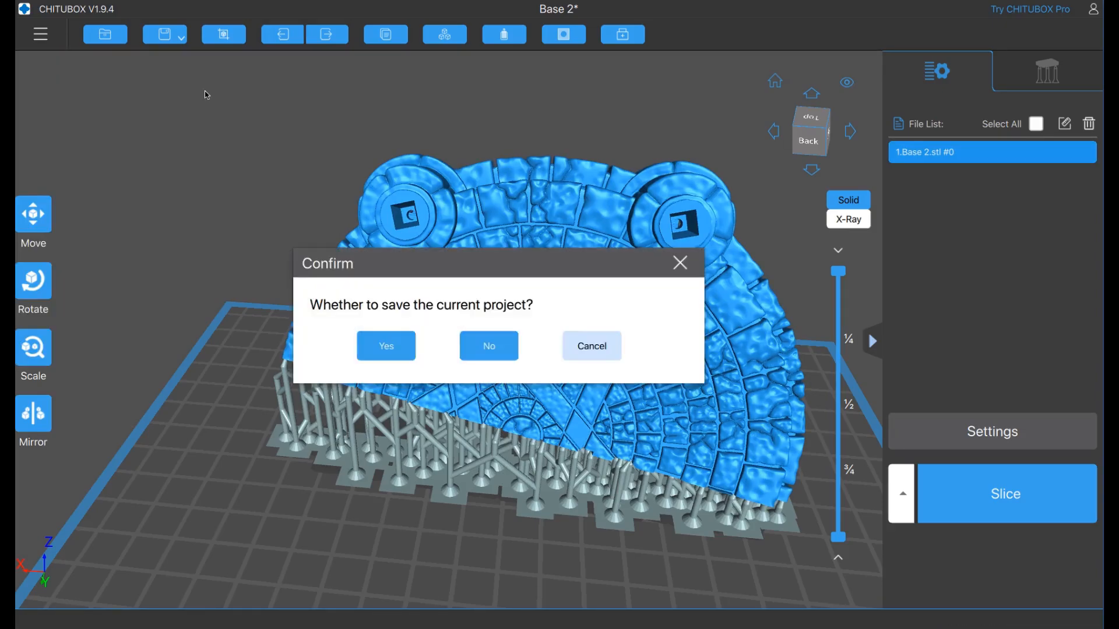
click(520, 353)
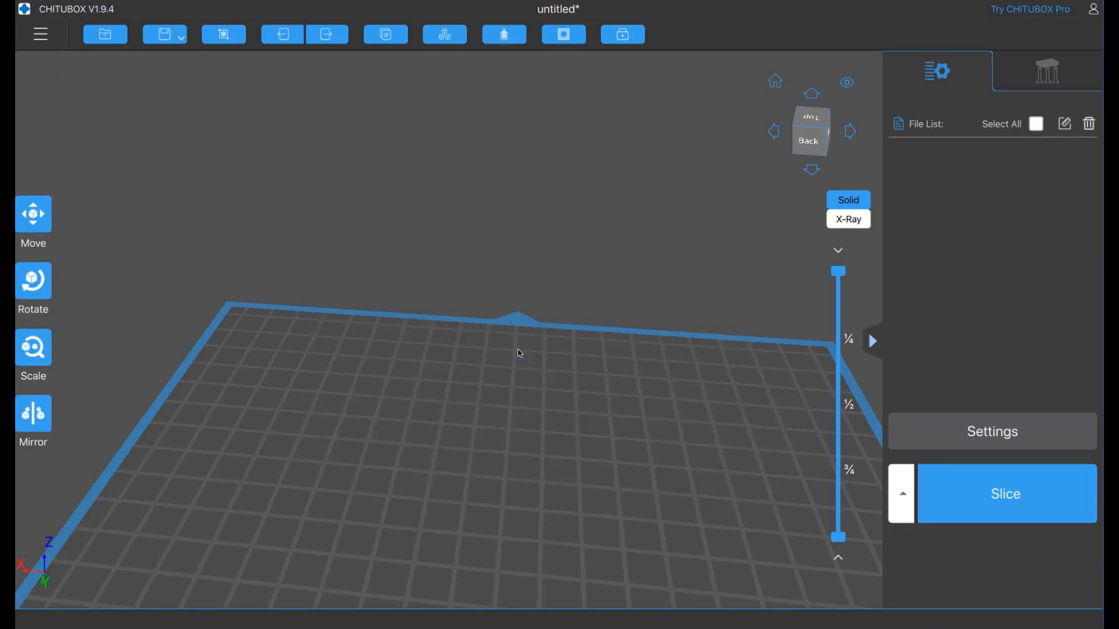
key(super+Tab)
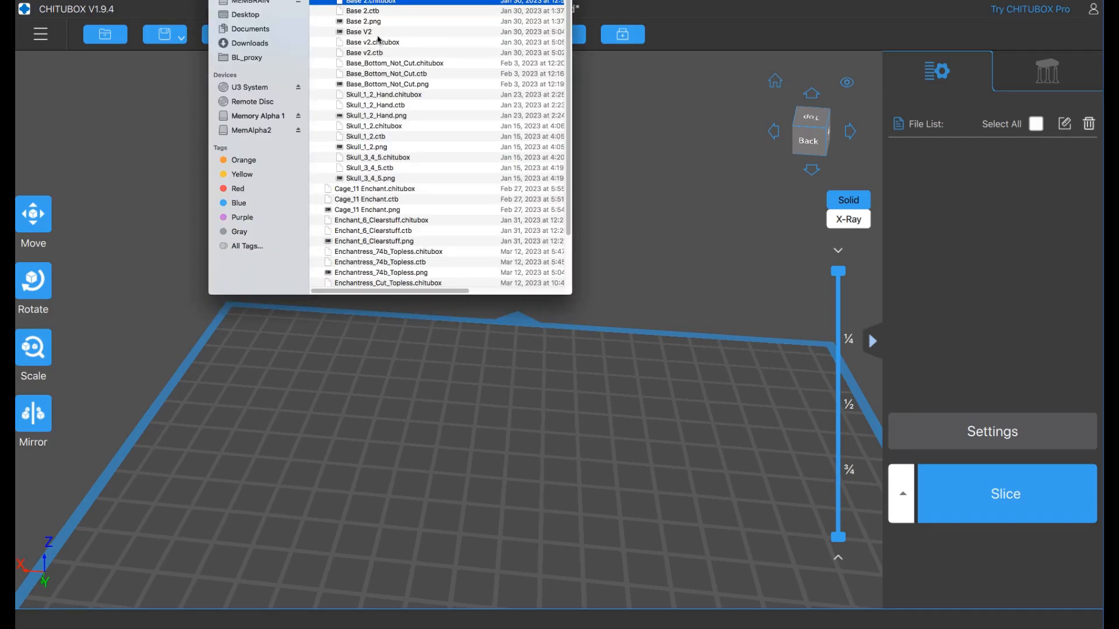
double_click(422, 64)
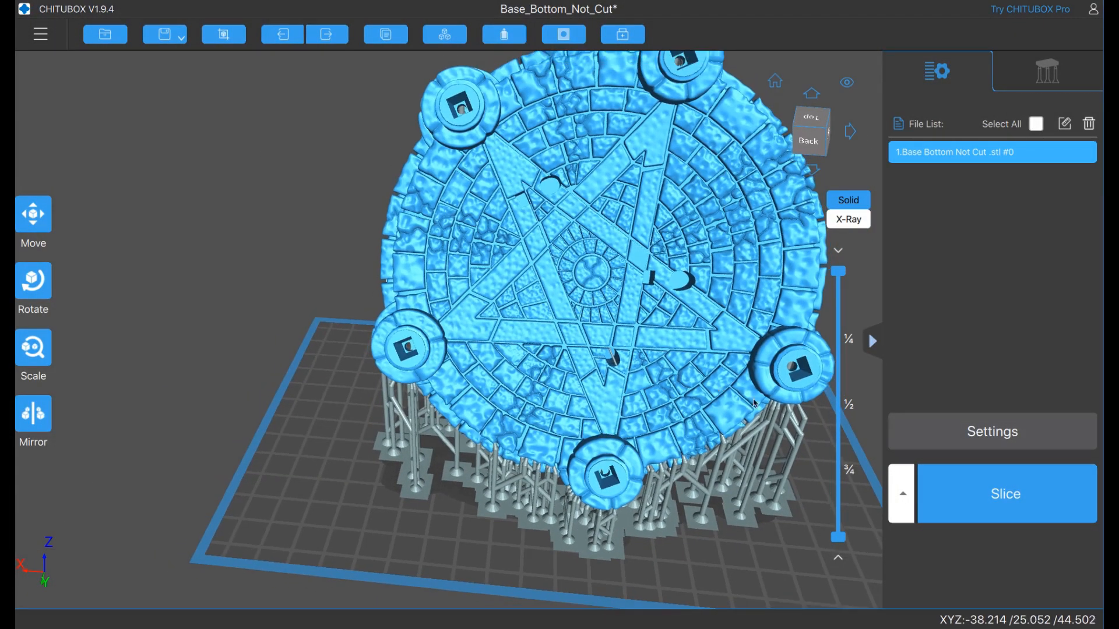
Examine the uncut round base's pillar sockets on the textured face and the holes and supports on its back
click(837, 523)
click(697, 413)
middle_drag(696, 413, 596, 415)
scroll(600, 414, down, 1)
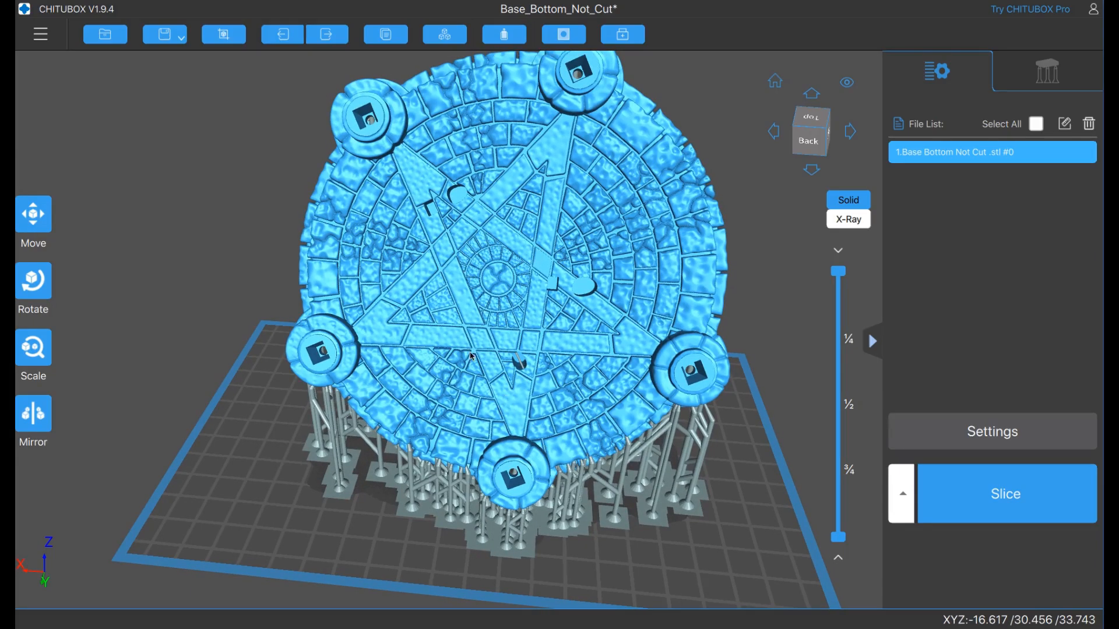
right_drag(615, 255, 574, 177)
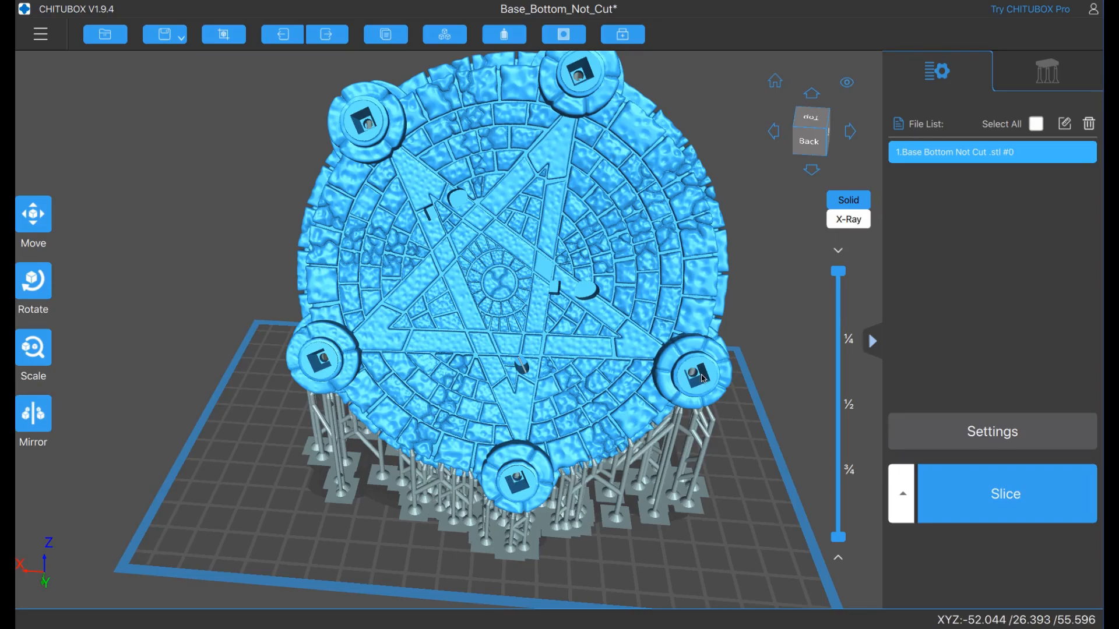
right_drag(568, 382, 732, 431)
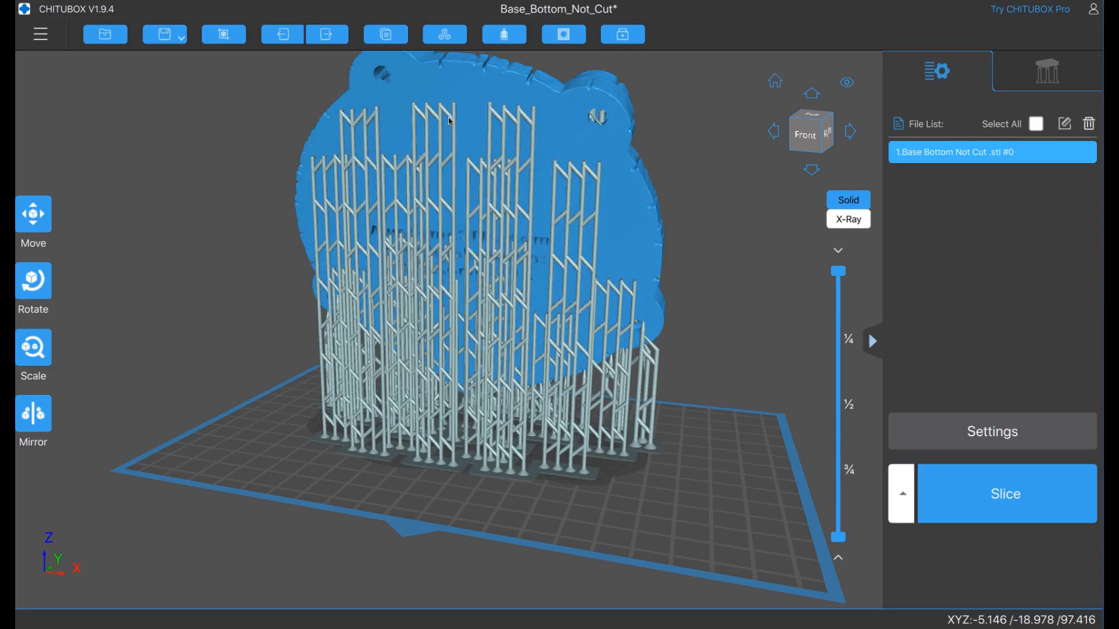
right_drag(546, 242, 506, 244)
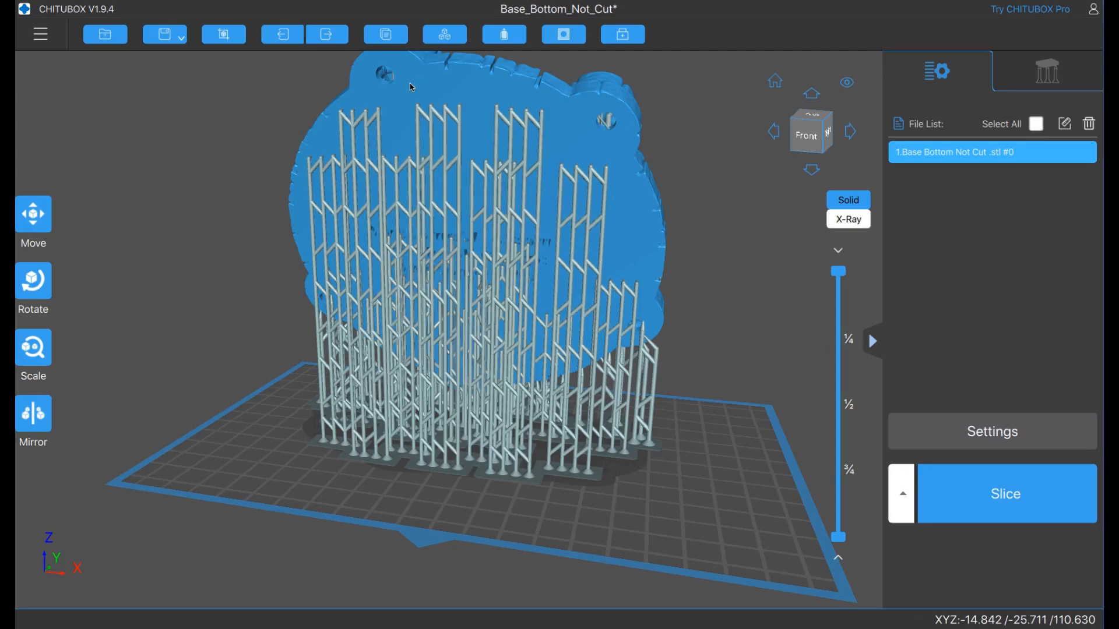
right_drag(479, 255, 569, 256)
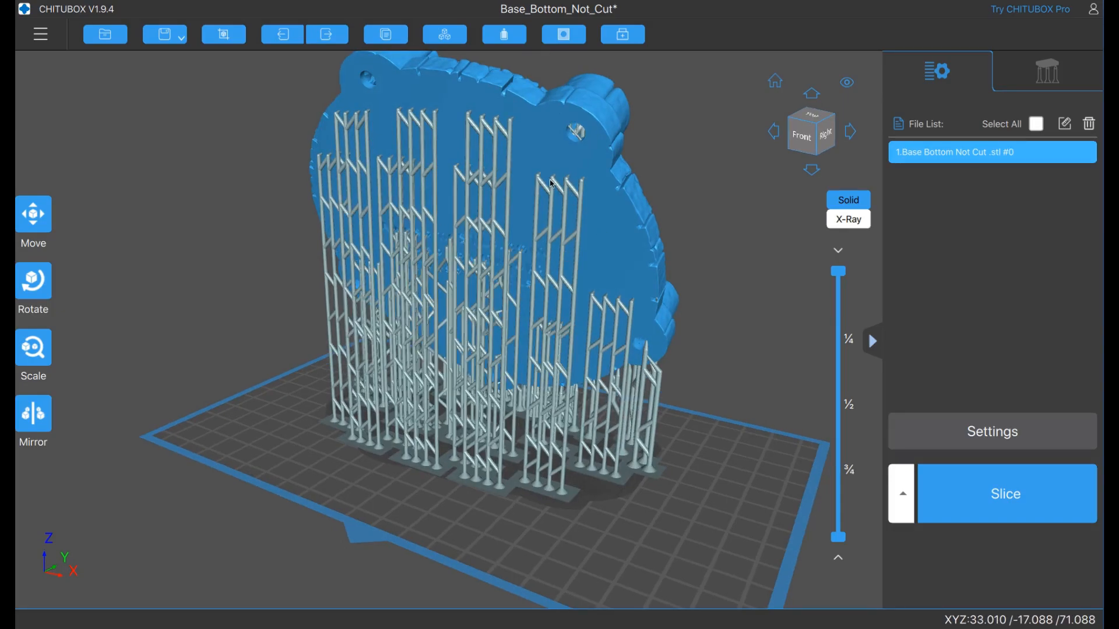
Inspect the uncut base's hollow interior and internal supports in cross-section by lowering the layer view, then restore the full model
right_drag(488, 249, 664, 350)
drag(839, 272, 868, 318)
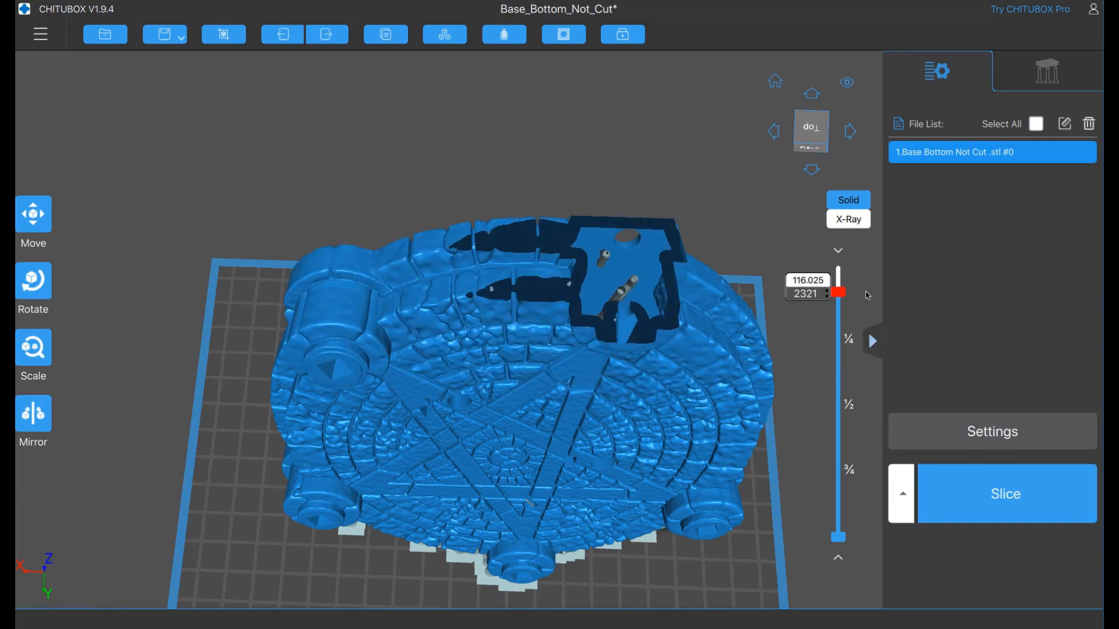
drag(866, 291, 842, 257)
scroll(588, 481, up, 3)
right_drag(586, 480, 546, 449)
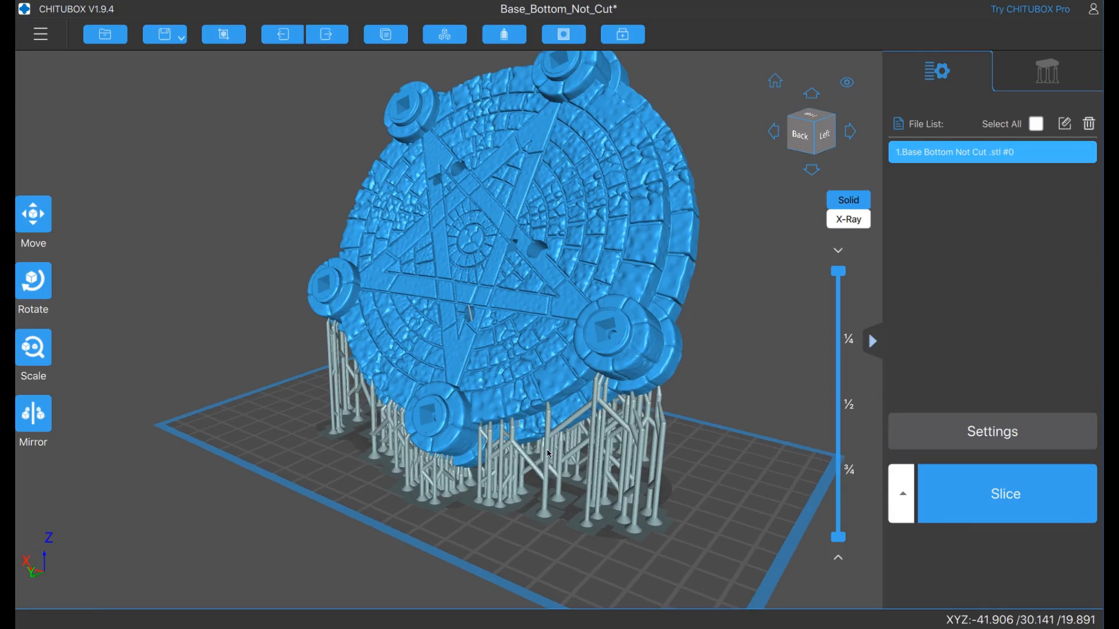
Start a new project without saving the current one and load the Skull_1_2_Hand project file
click(41, 34)
click(67, 70)
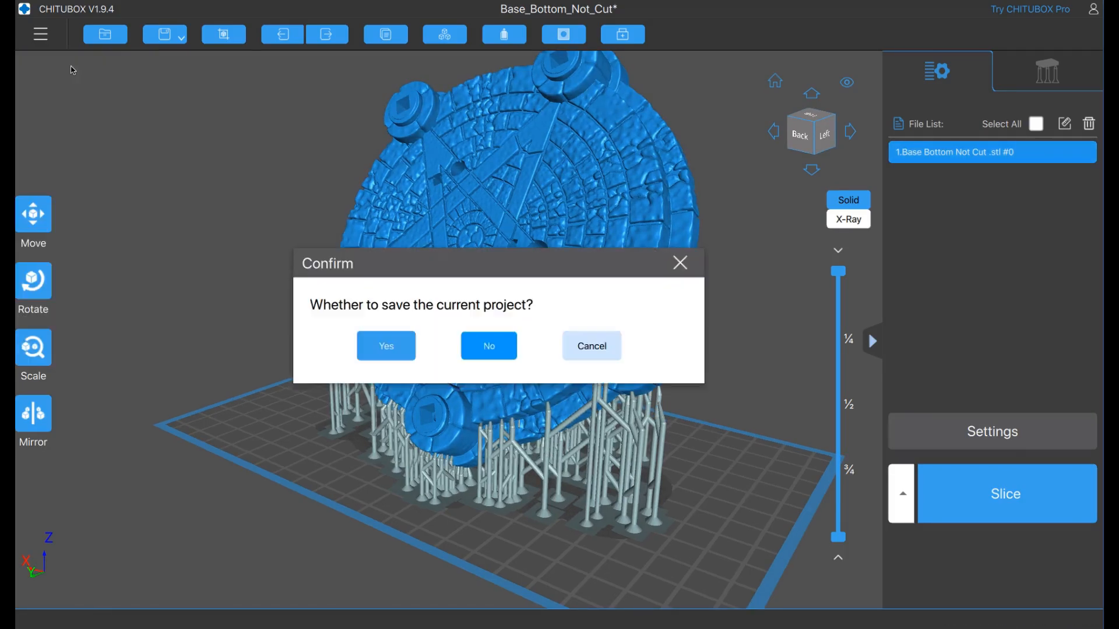
click(495, 353)
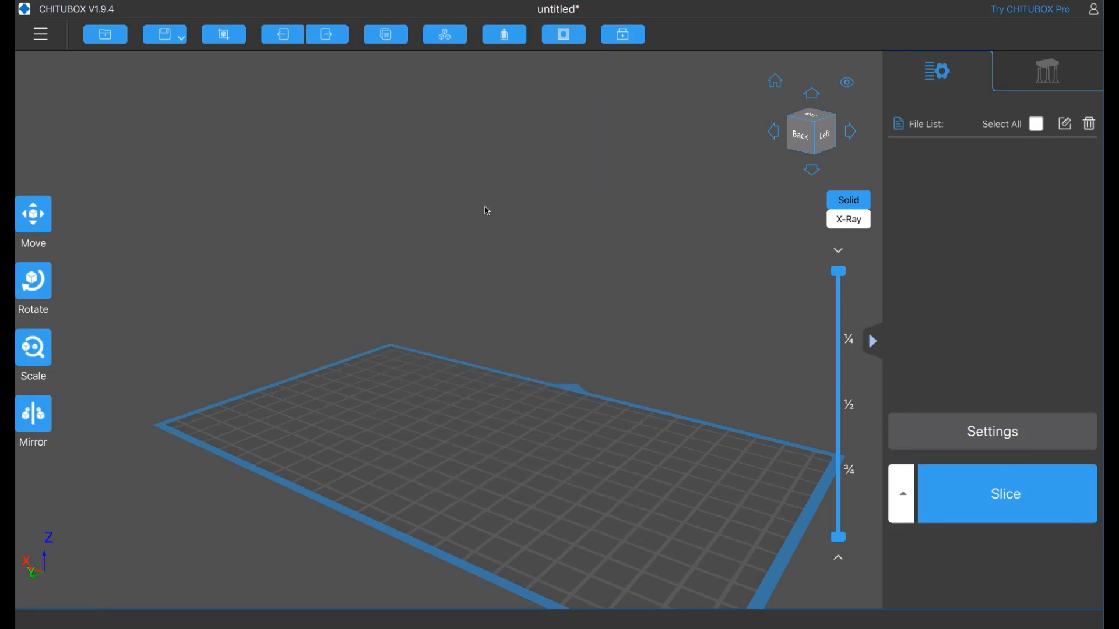
key(super+Tab)
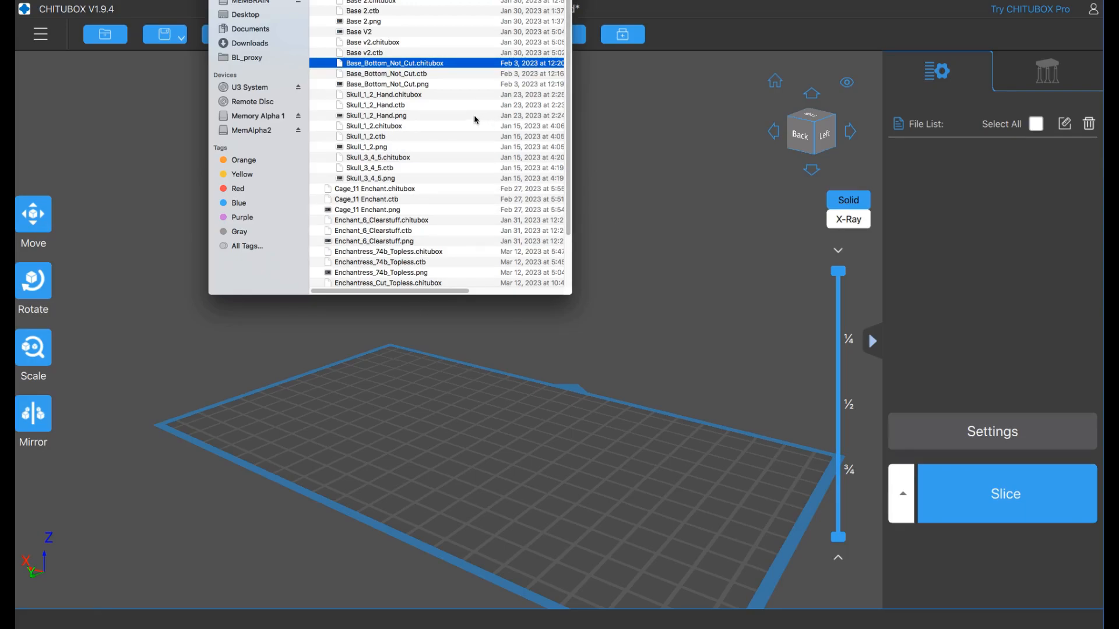
click(396, 97)
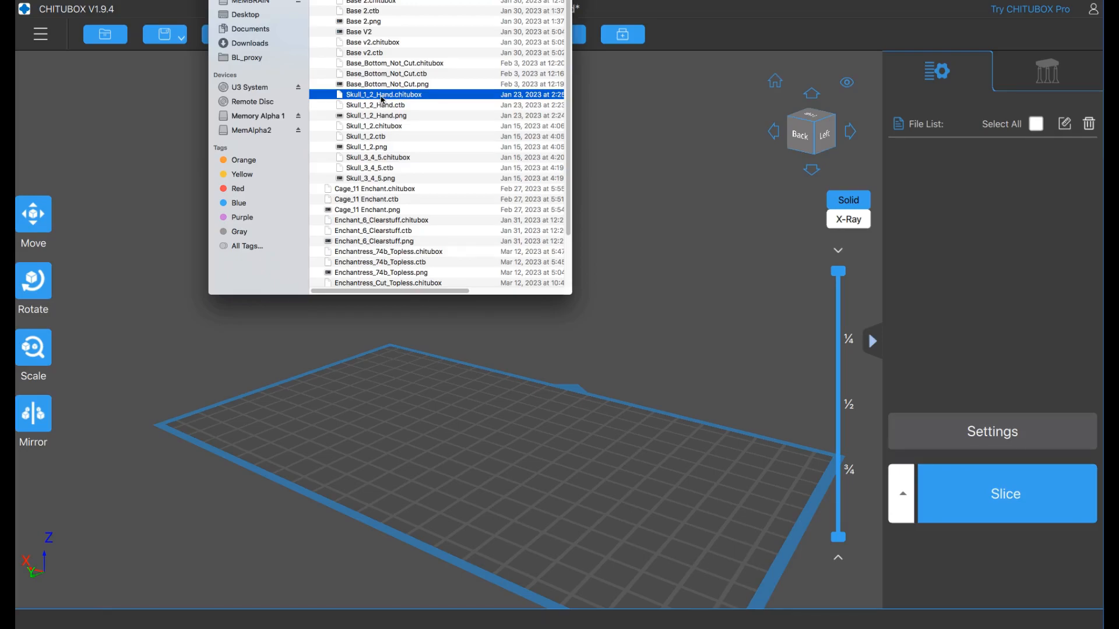
key(Return)
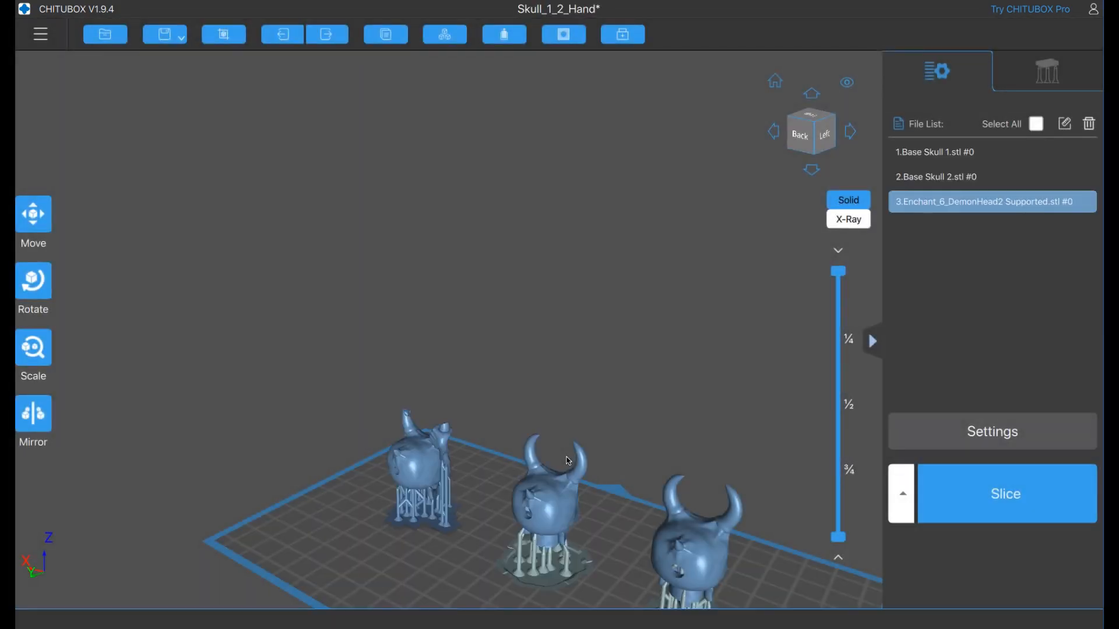
Examine the three horned skulls and their supports from the front, including the hand gripping the DemonHead2 skull's horn
drag(470, 246, 406, 135)
right_drag(627, 329, 460, 321)
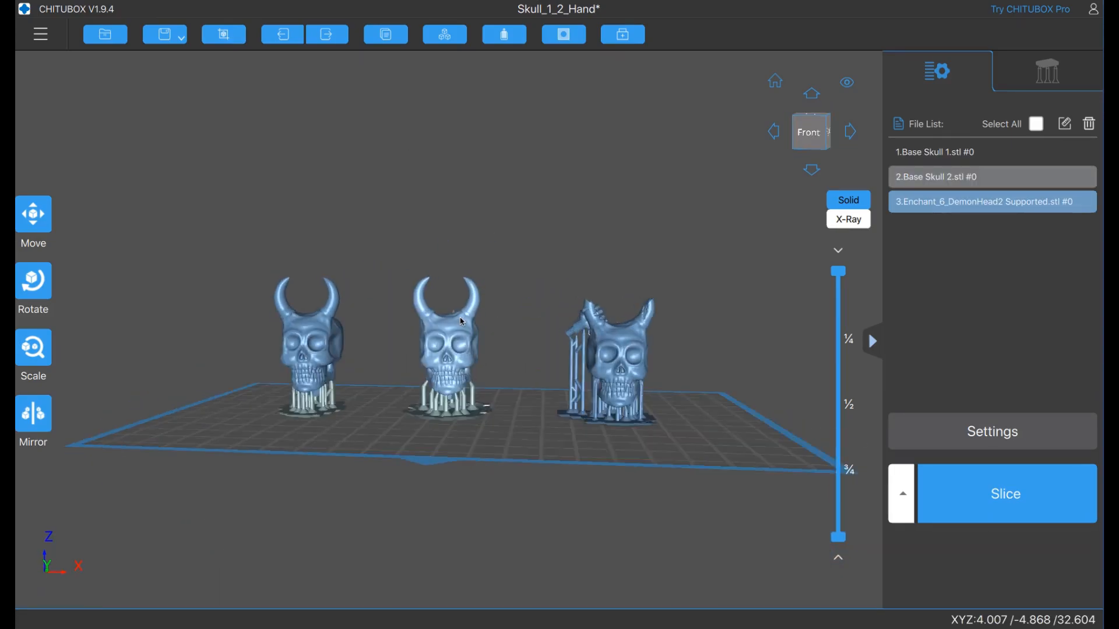
right_drag(619, 388, 622, 350)
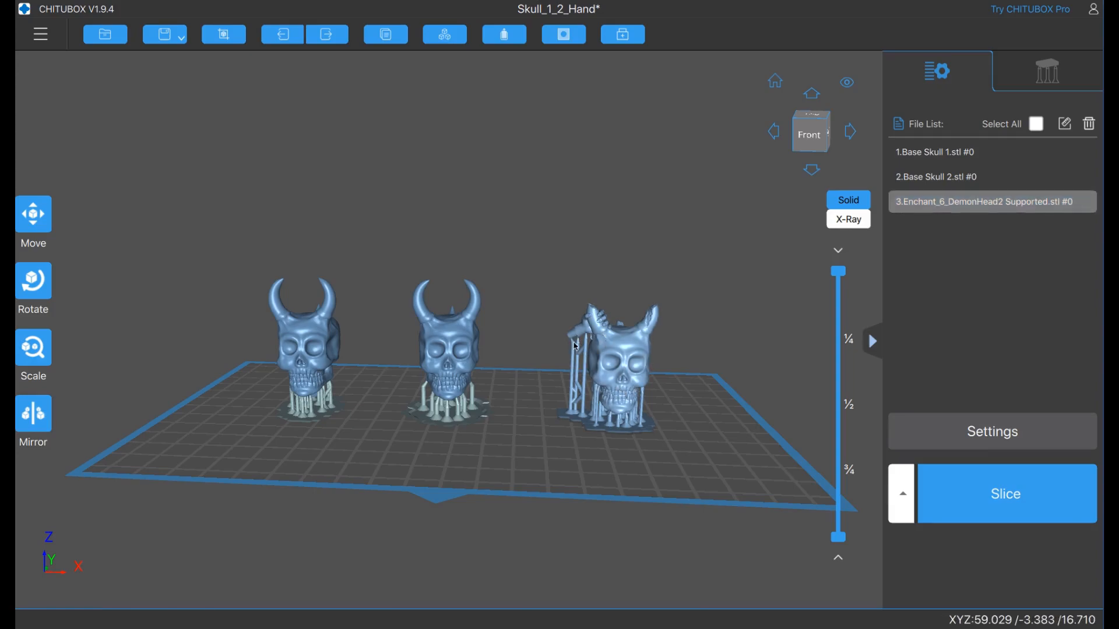
right_drag(591, 378, 611, 351)
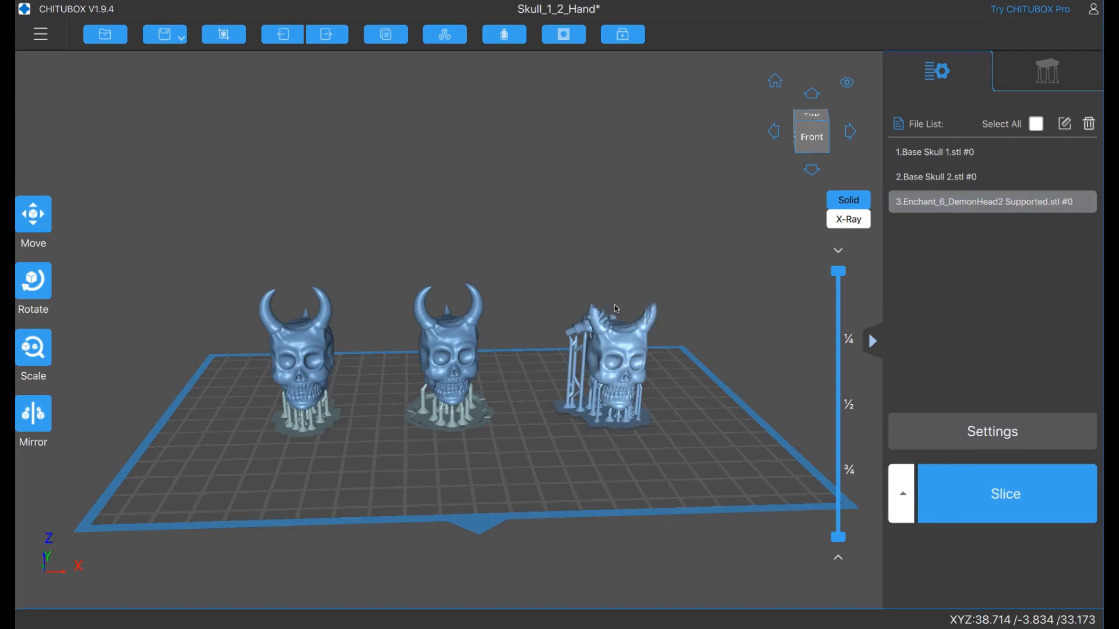
right_drag(587, 362, 578, 350)
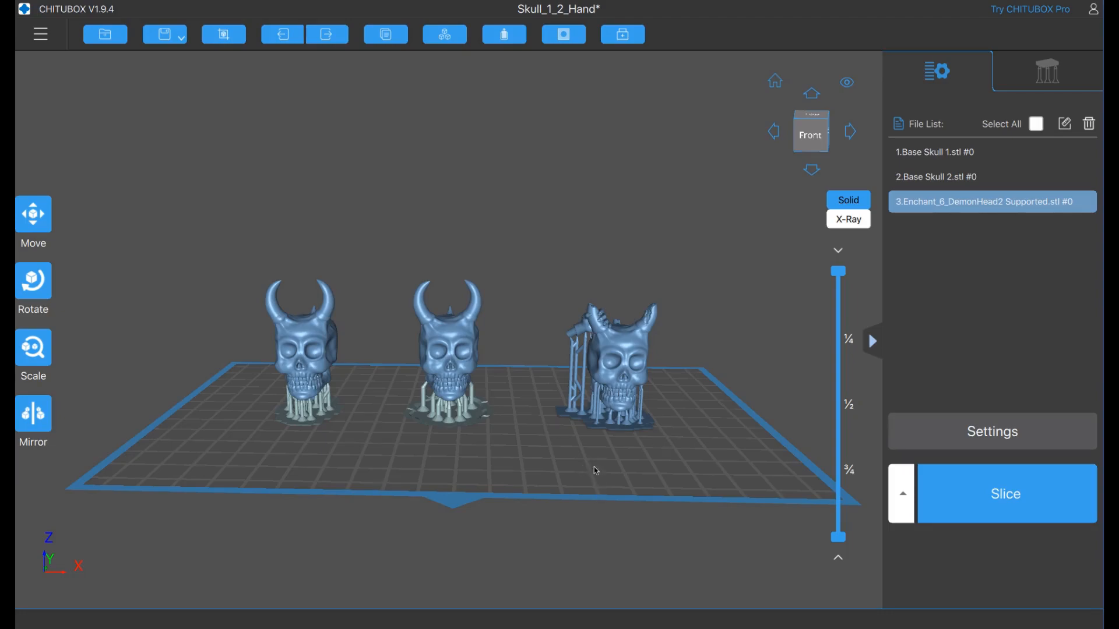
drag(512, 443, 574, 479)
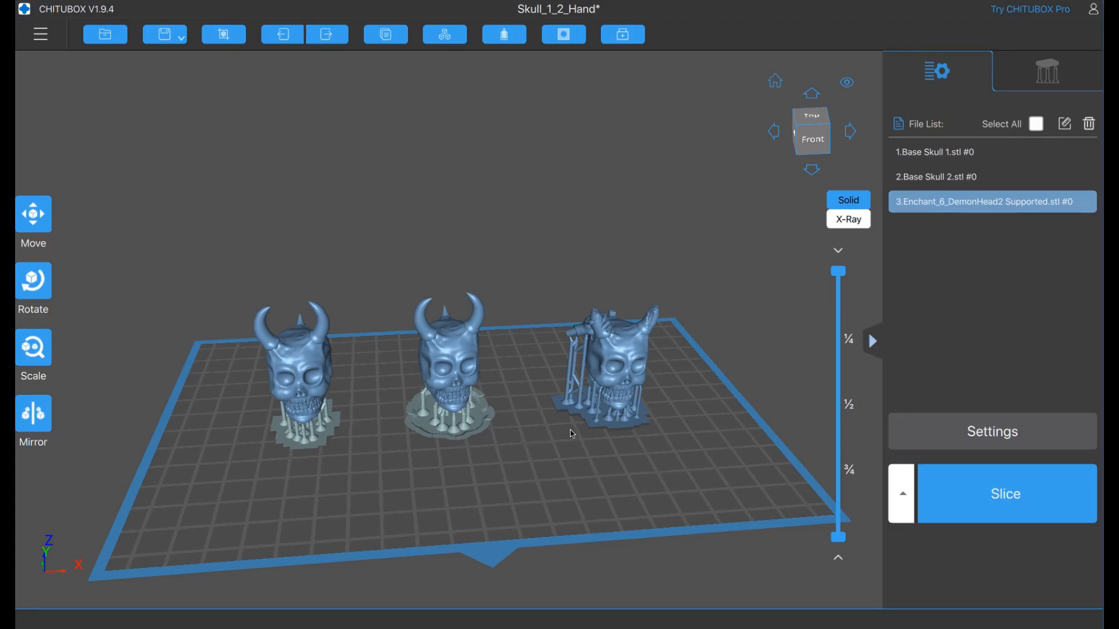
Inspect the holes in the backs of the skulls and the supports beneath them, then return to the front
right_drag(506, 428, 634, 416)
scroll(543, 413, up, 5)
right_drag(684, 302, 572, 308)
scroll(634, 302, up, 5)
scroll(634, 302, down, 4)
right_drag(644, 400, 688, 290)
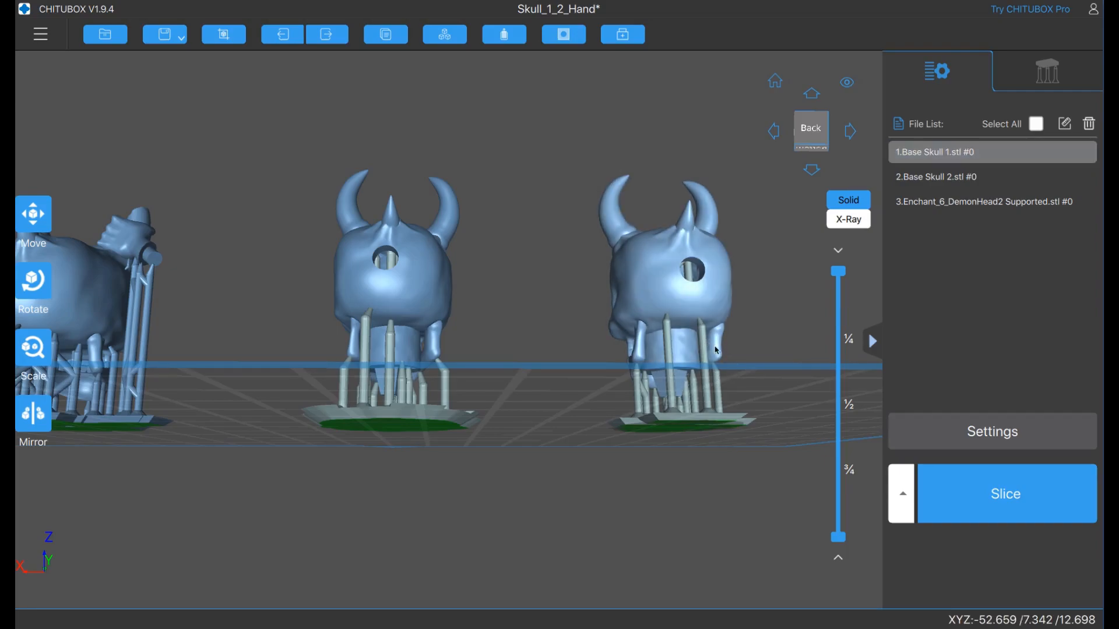
drag(588, 410, 546, 427)
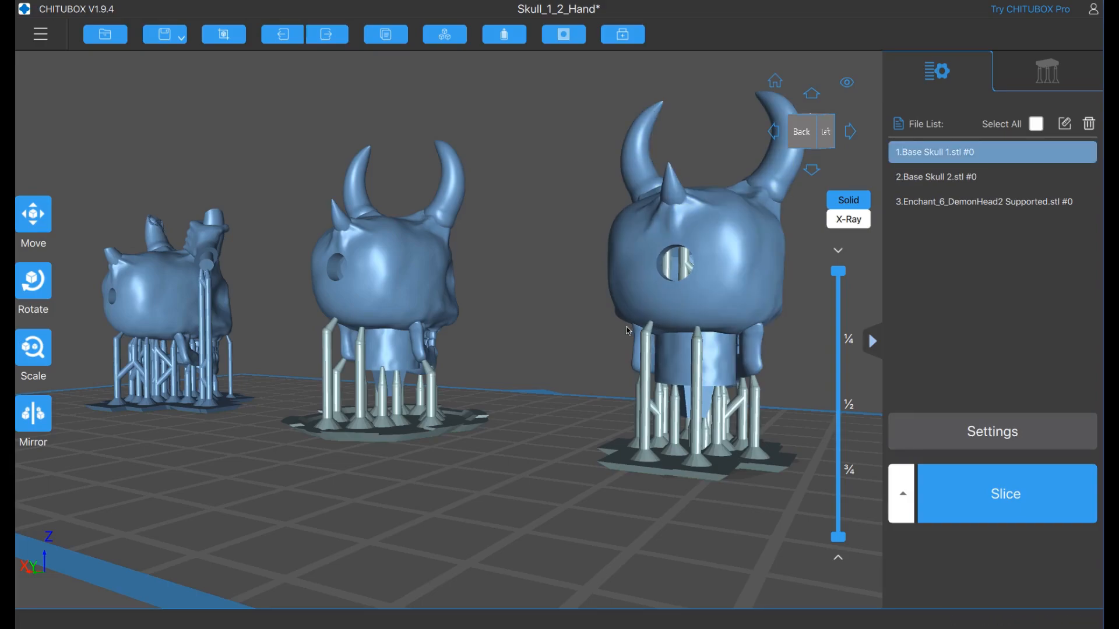
scroll(630, 332, down, 5)
right_drag(592, 350, 443, 343)
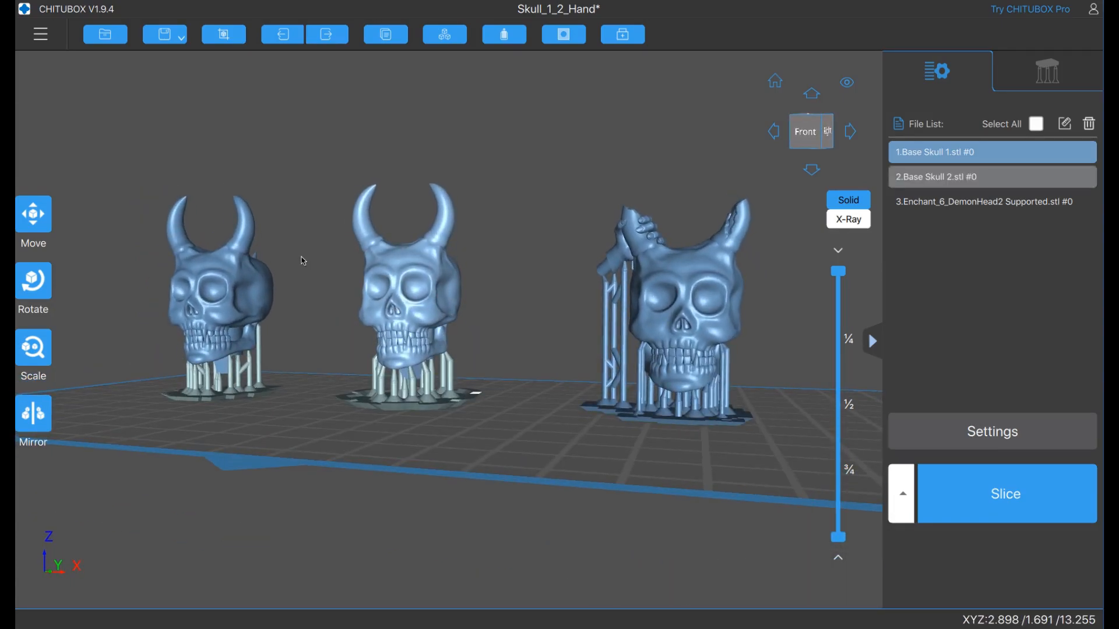
Start a new project without saving the Skull_1_2_Hand project
click(45, 39)
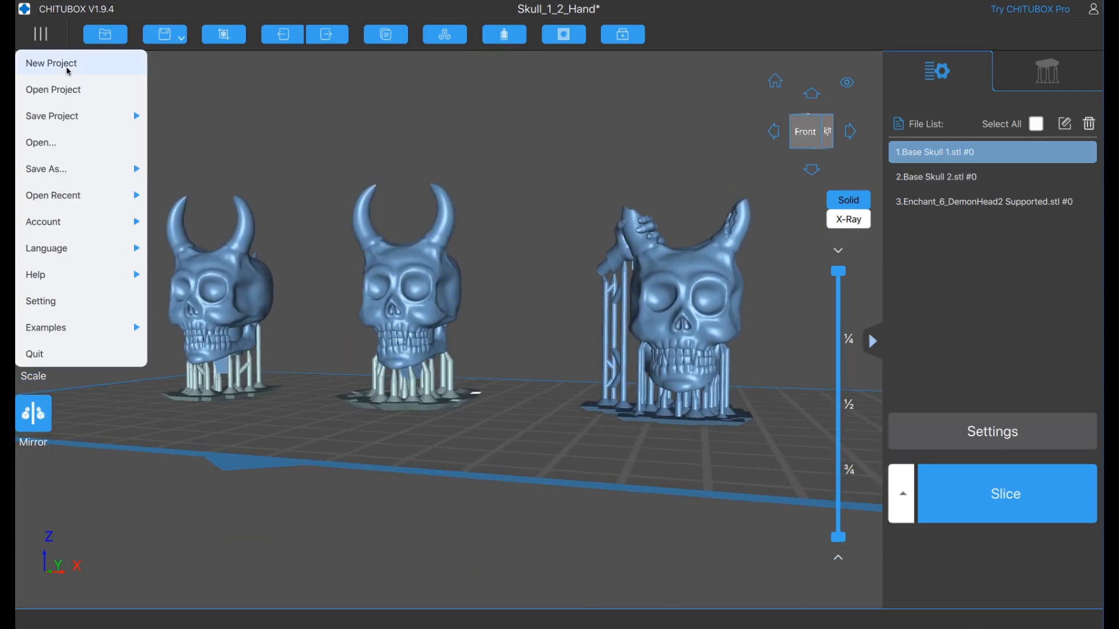
click(99, 62)
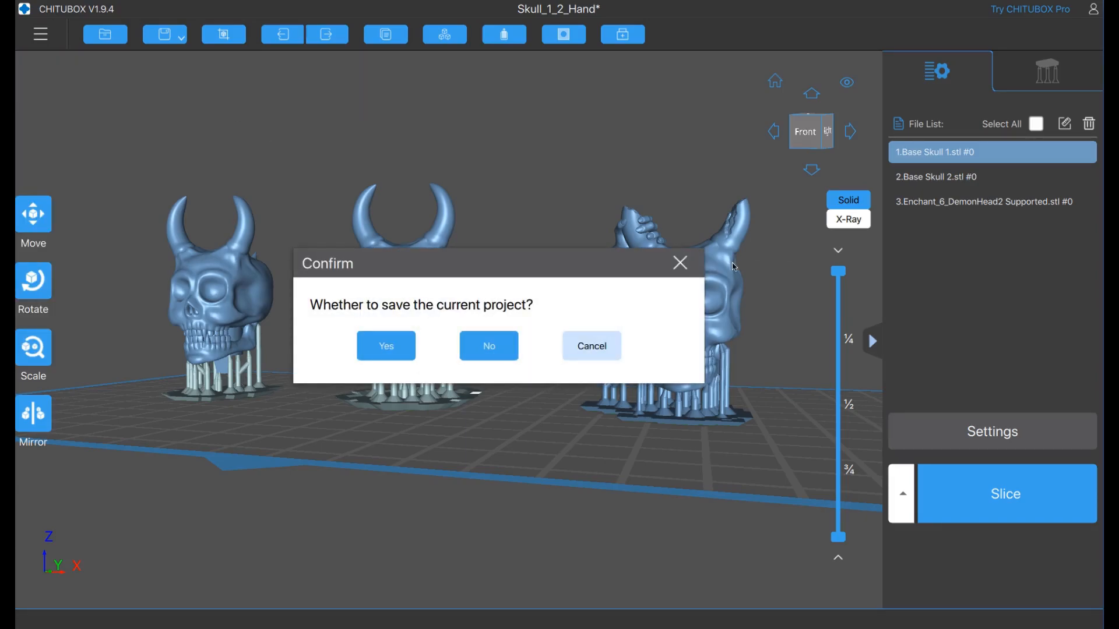
click(502, 348)
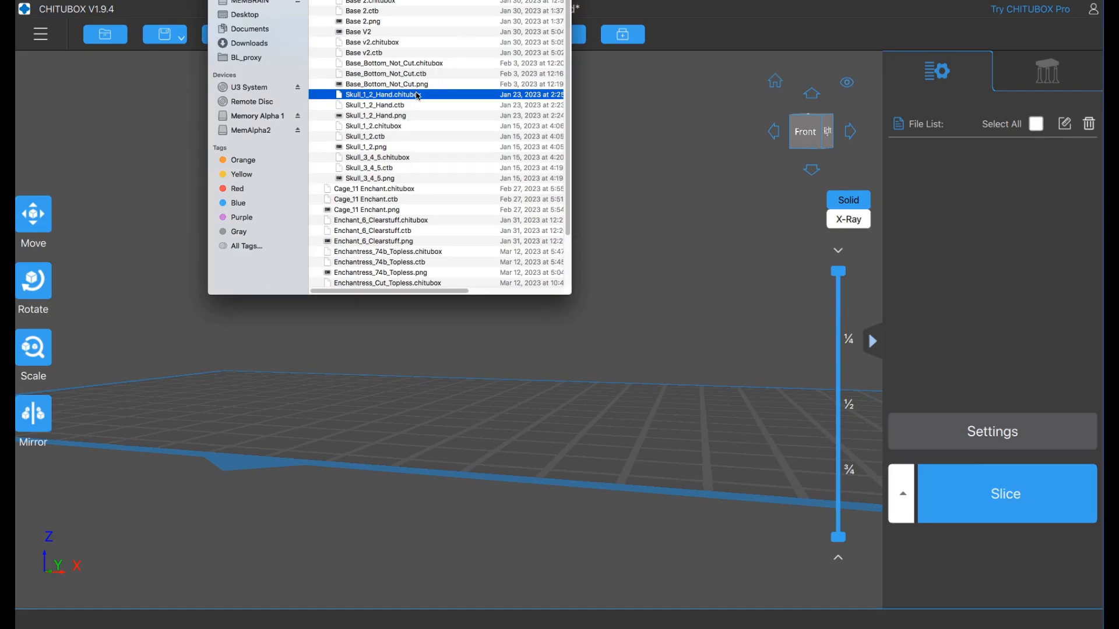